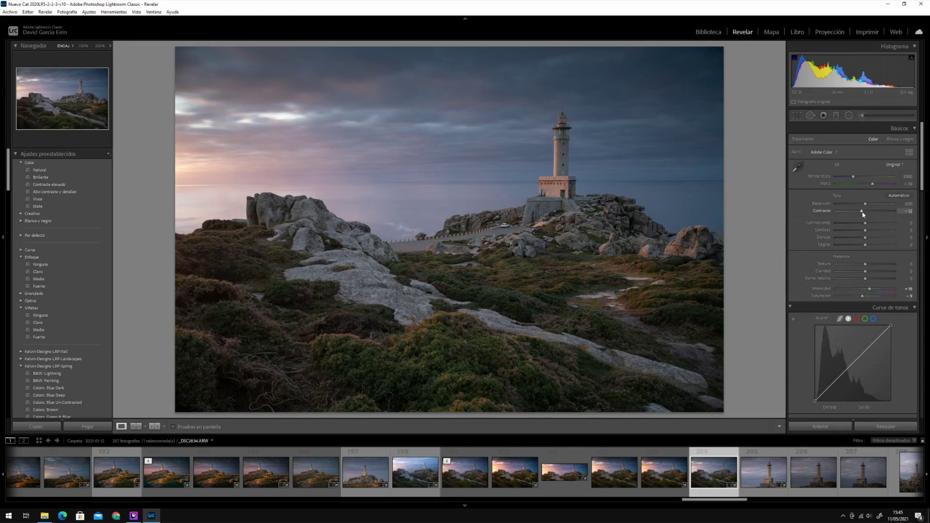
Reset vibrance and saturation to zero and compare the unedited version at 100% zoom
double_click(863, 295)
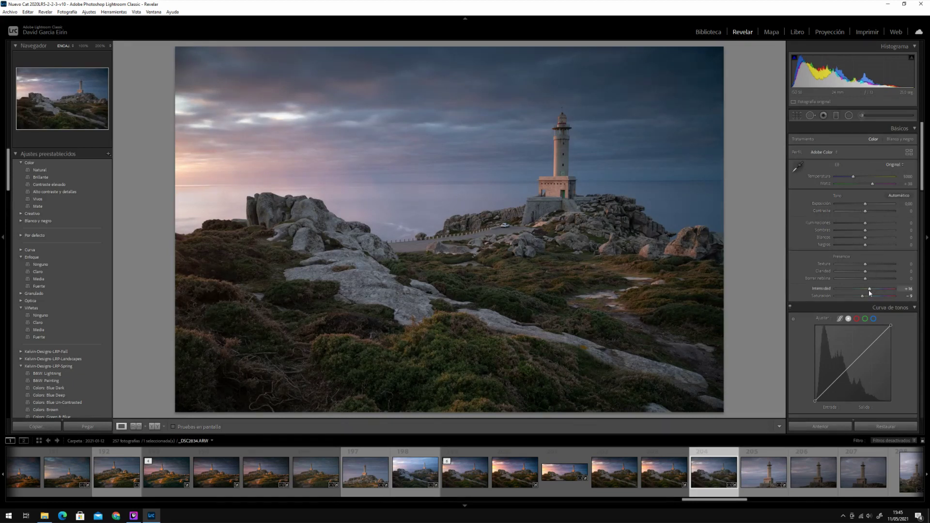
double_click(869, 290)
key(backslash)
click(232, 196)
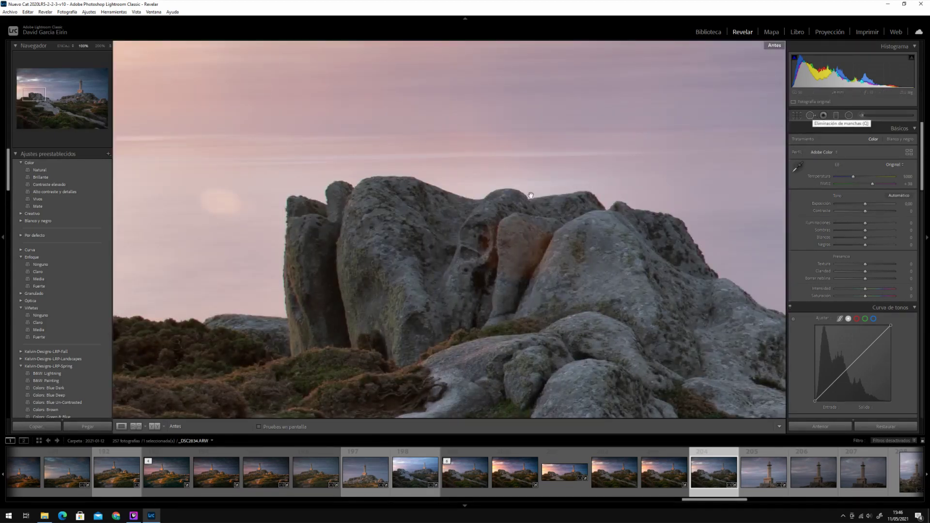
key(backslash)
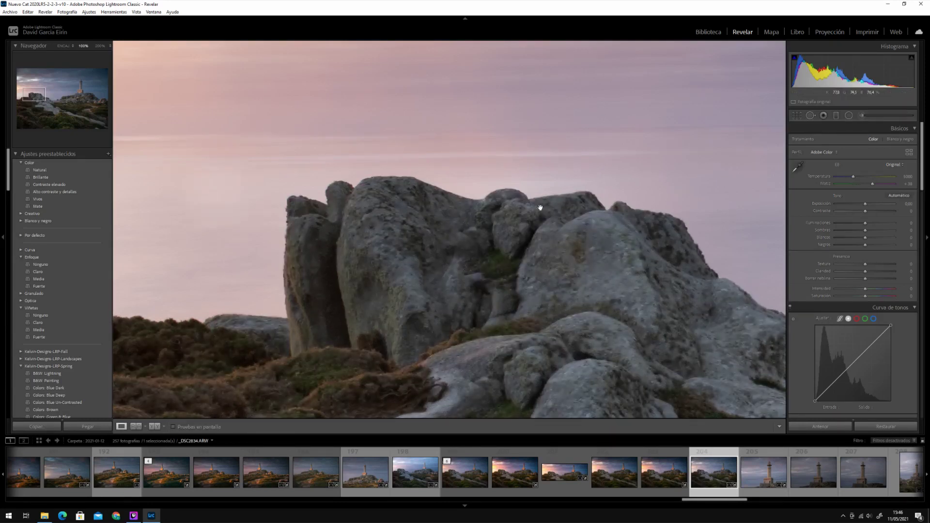
Zoom back to fit, then set vibrance to +17 and contrast to -17
click(731, 132)
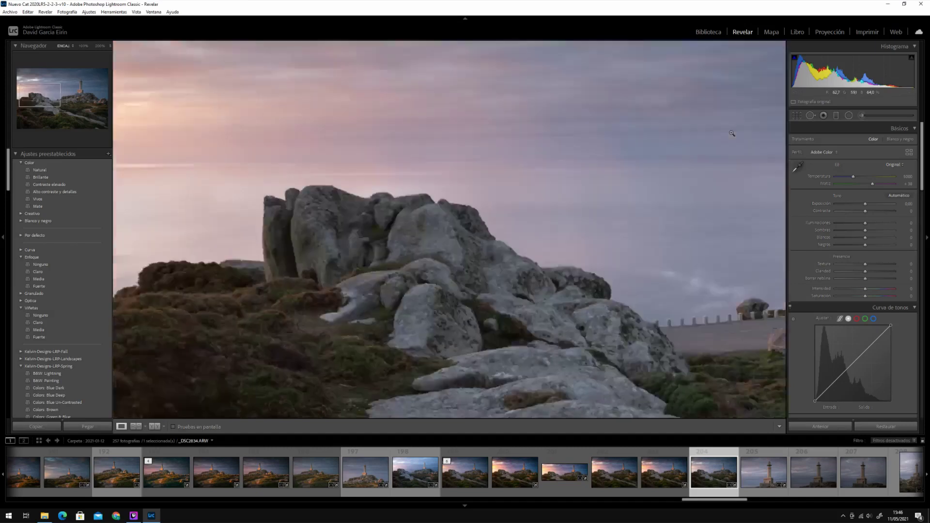
scroll(819, 294, down, 10)
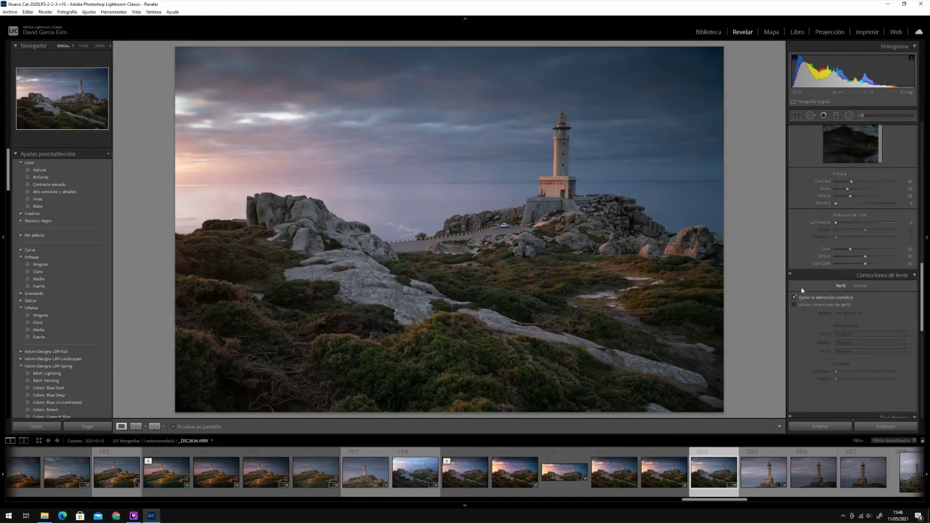
scroll(813, 305, up, 3)
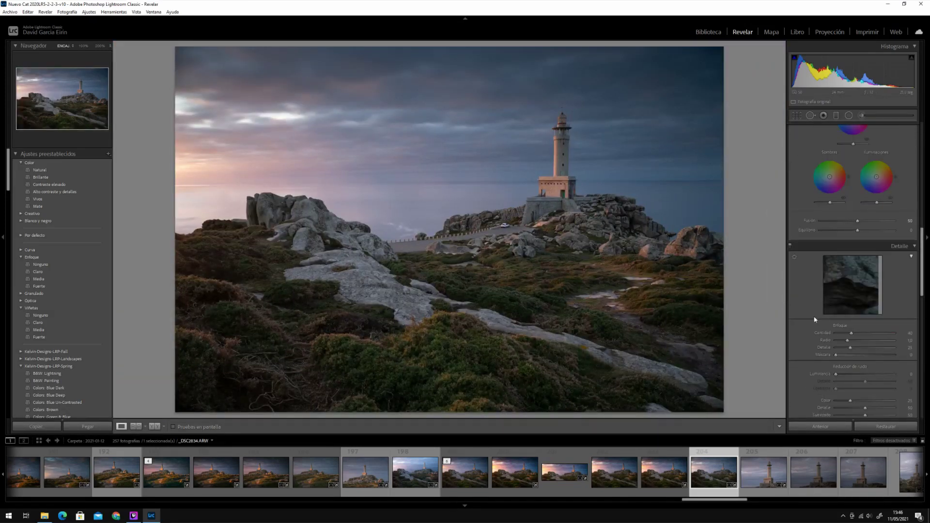
scroll(814, 315, up, 5)
scroll(818, 325, up, 5)
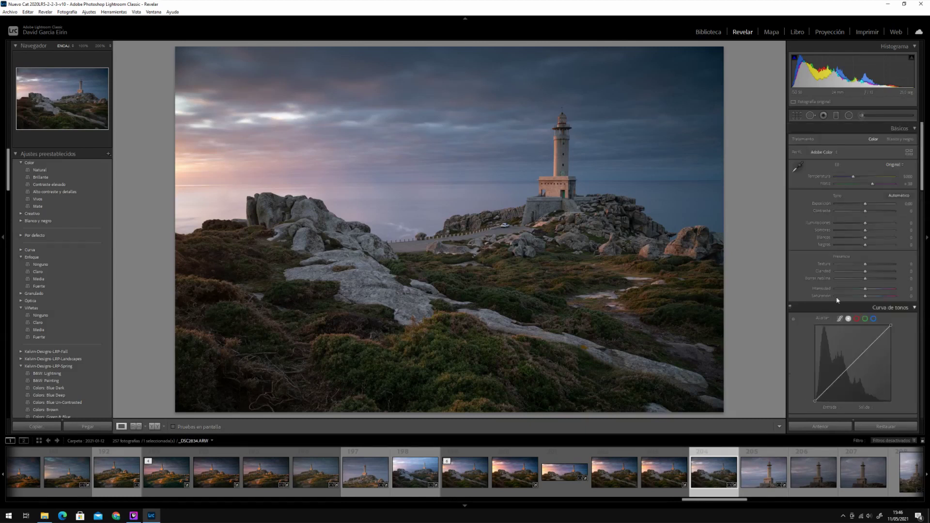
drag(866, 288, 860, 296)
drag(865, 211, 861, 211)
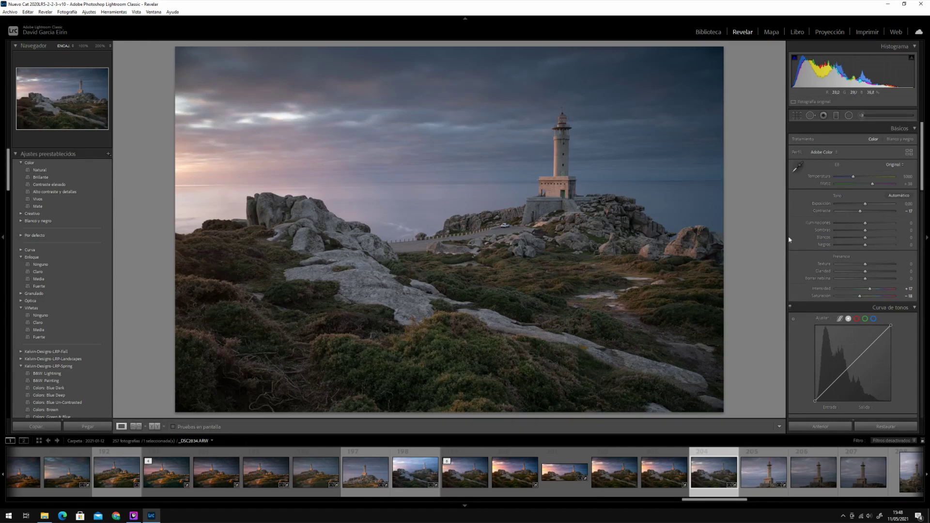
scroll(852, 271, down, 5)
scroll(852, 271, down, 5)
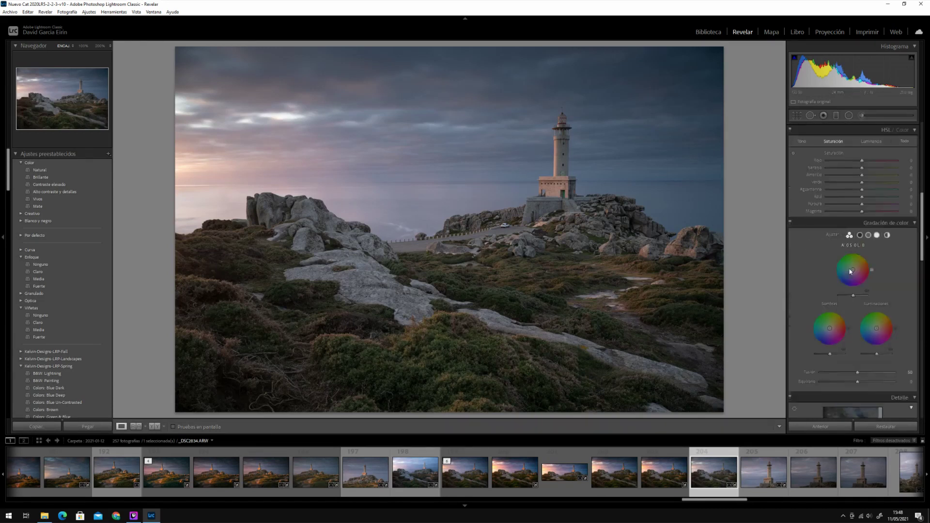
scroll(850, 272, up, 3)
scroll(850, 272, up, 3)
scroll(851, 272, up, 4)
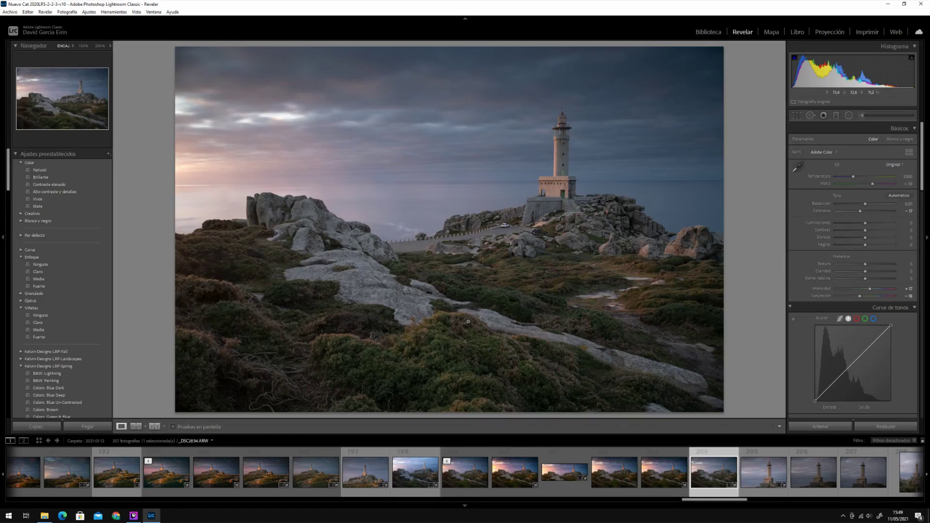
Set up an edit-in Color Efex Pro 4 copy at resolution 300 in Adobe RGB (1998)
click(67, 12)
mouse_move(76, 49)
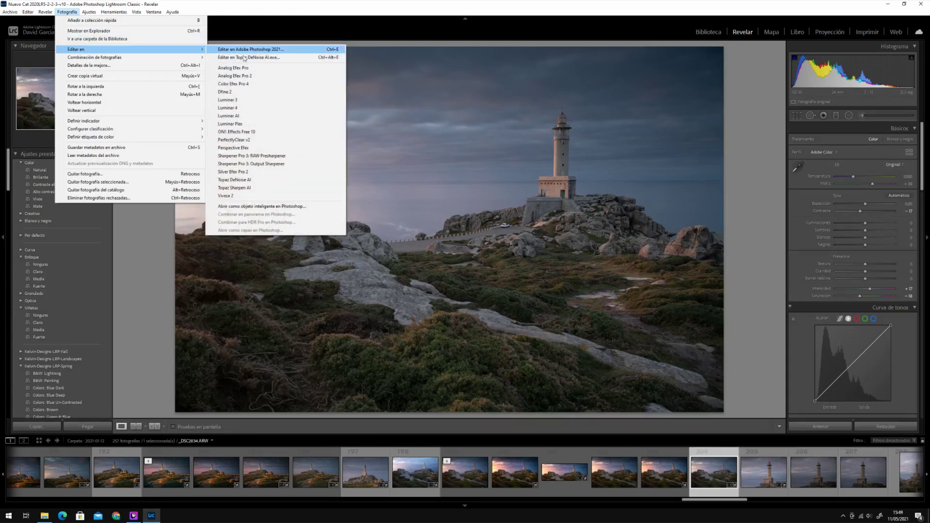
click(261, 84)
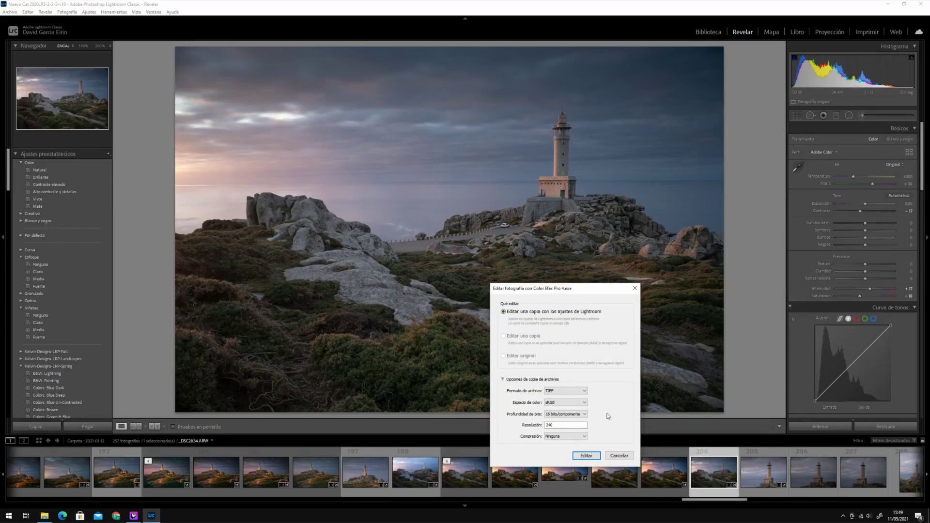
drag(565, 425, 542, 426)
text(300)
click(566, 404)
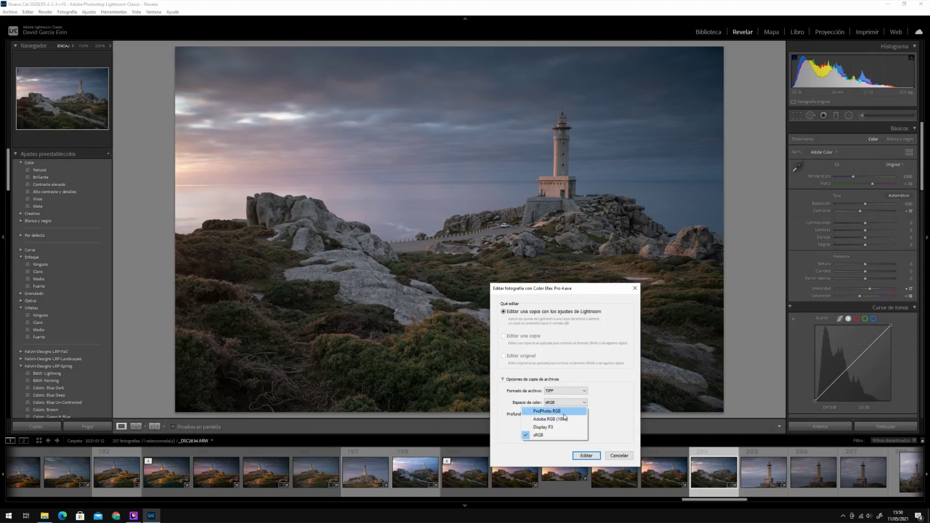
click(562, 419)
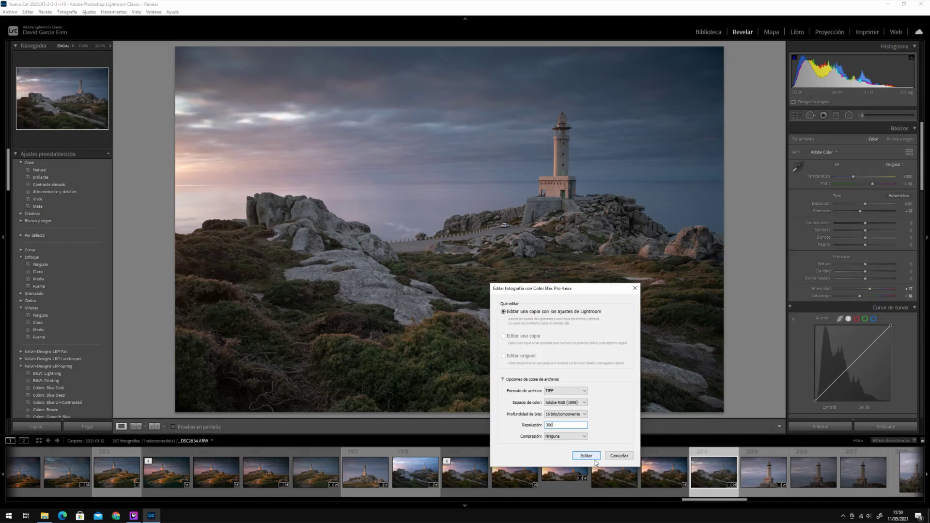
Send the TIFF copy to Color Efex Pro 4 and dismiss the JPEG/TIFF notice
click(594, 459)
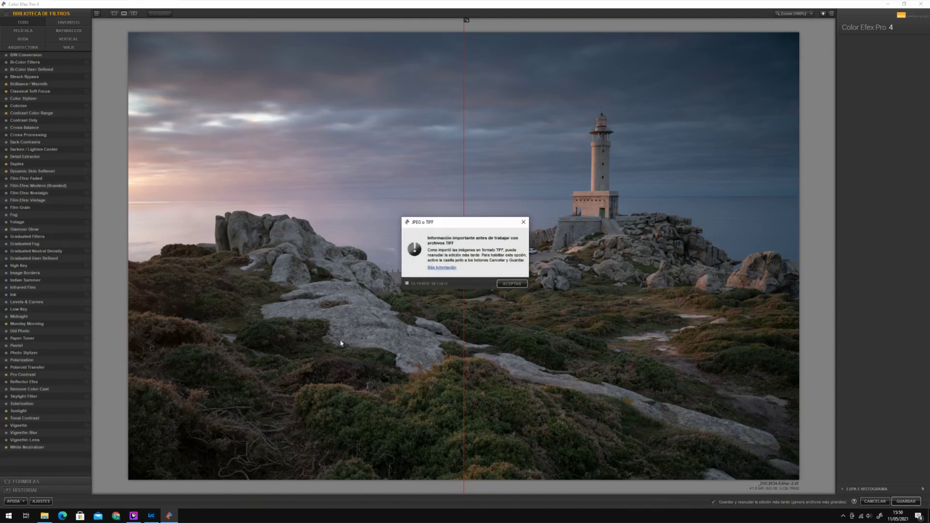
drag(474, 225, 480, 222)
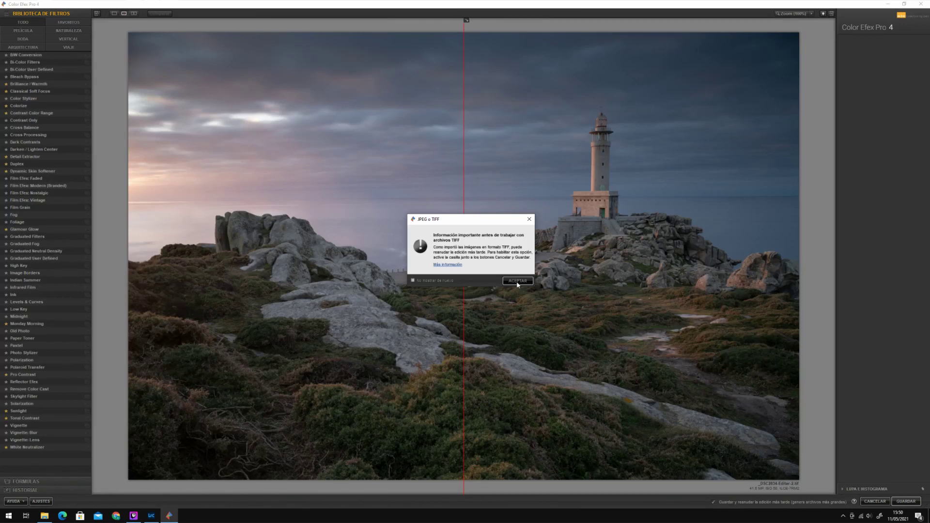
click(517, 282)
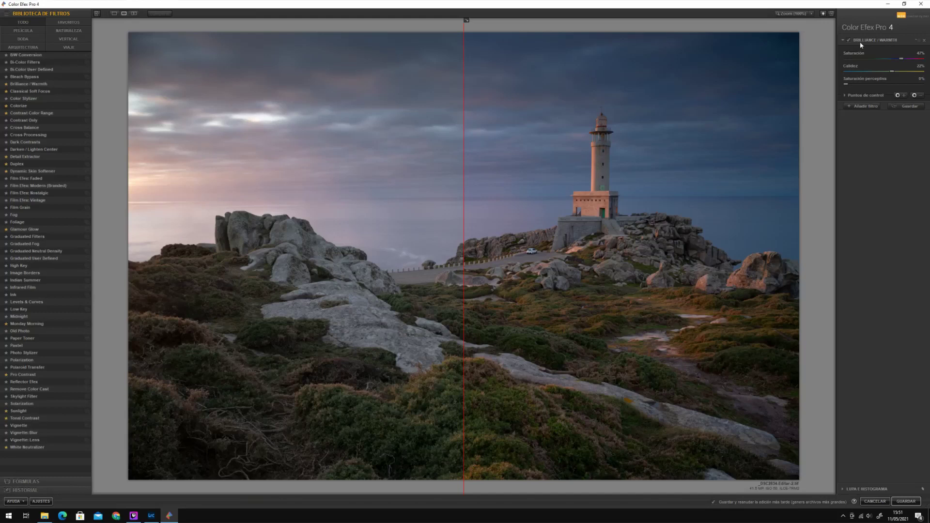
Remove Brilliance/Warmth, browse the favourite and full filter lists, and apply Tonal Contrast
click(924, 41)
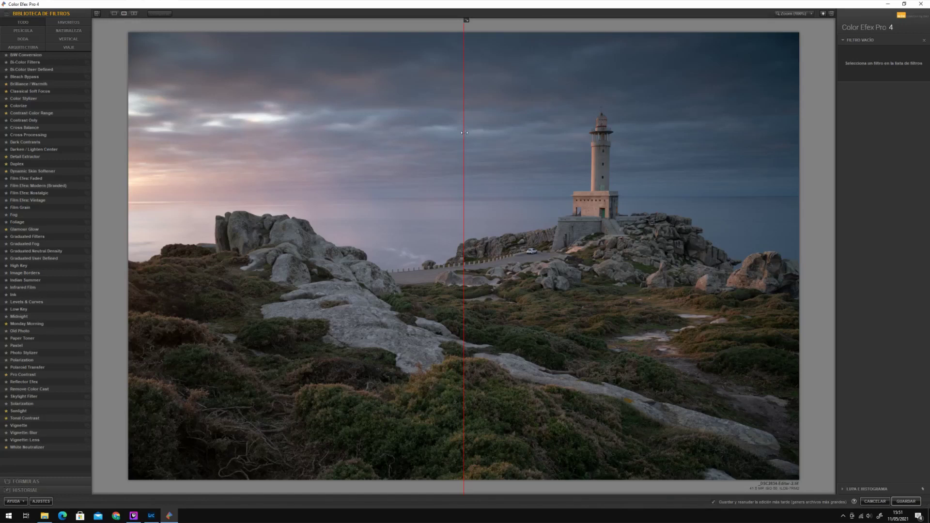
drag(464, 132, 86, 139)
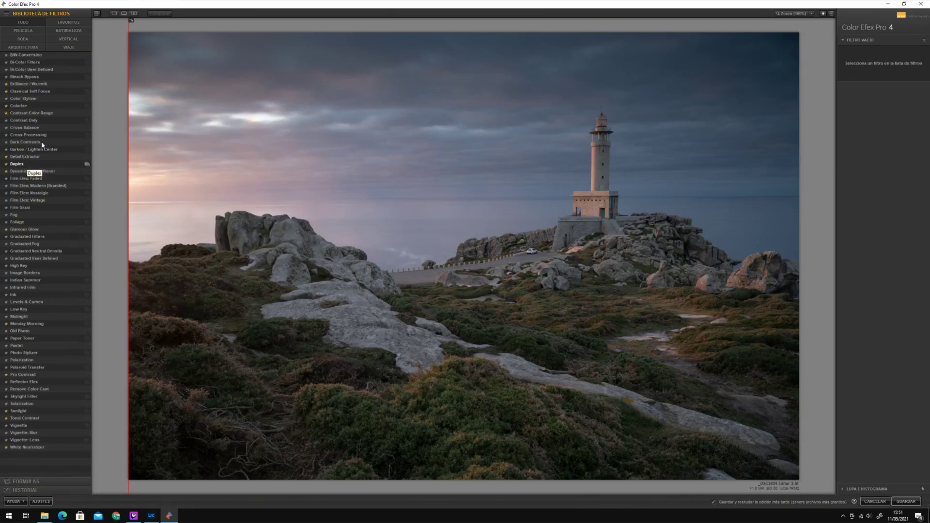
click(69, 23)
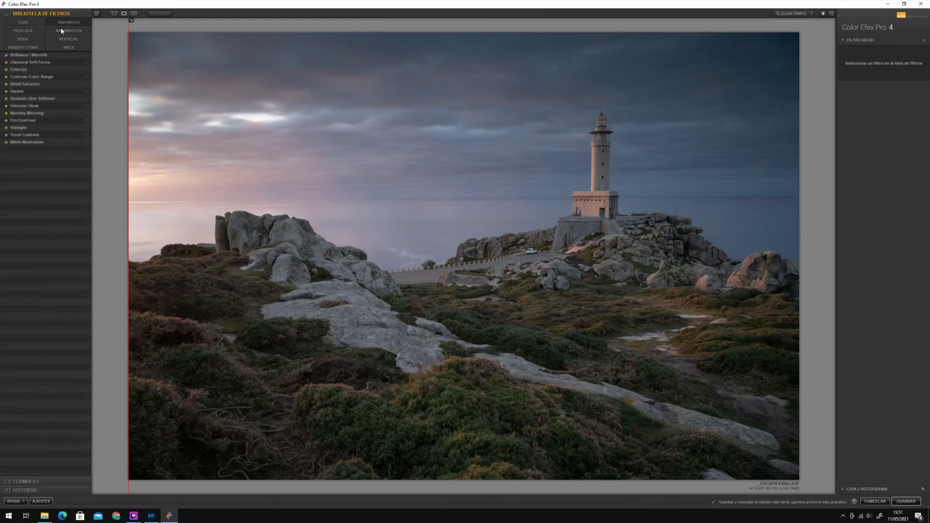
click(21, 23)
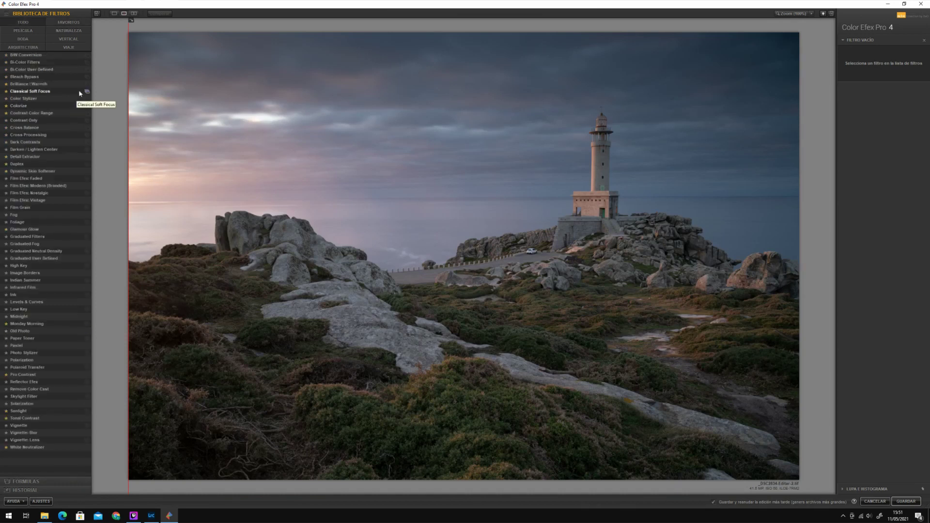
click(67, 23)
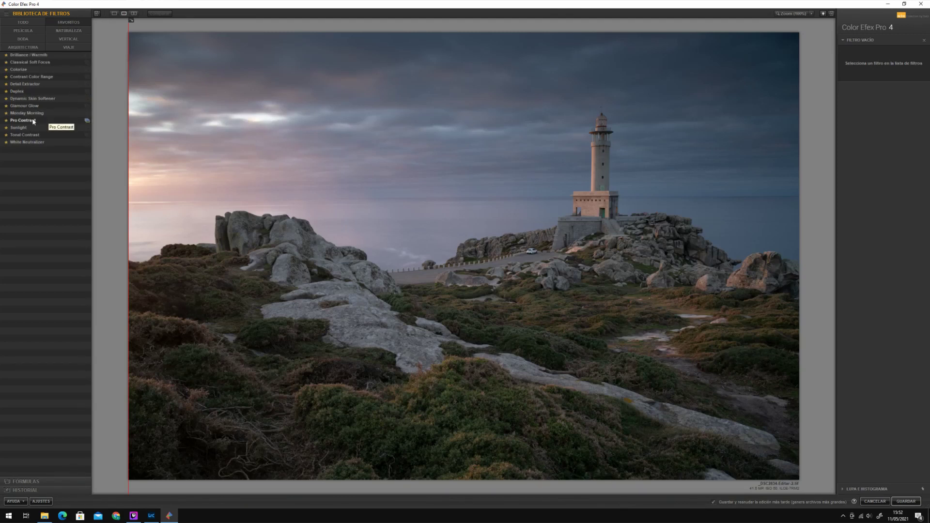
click(26, 135)
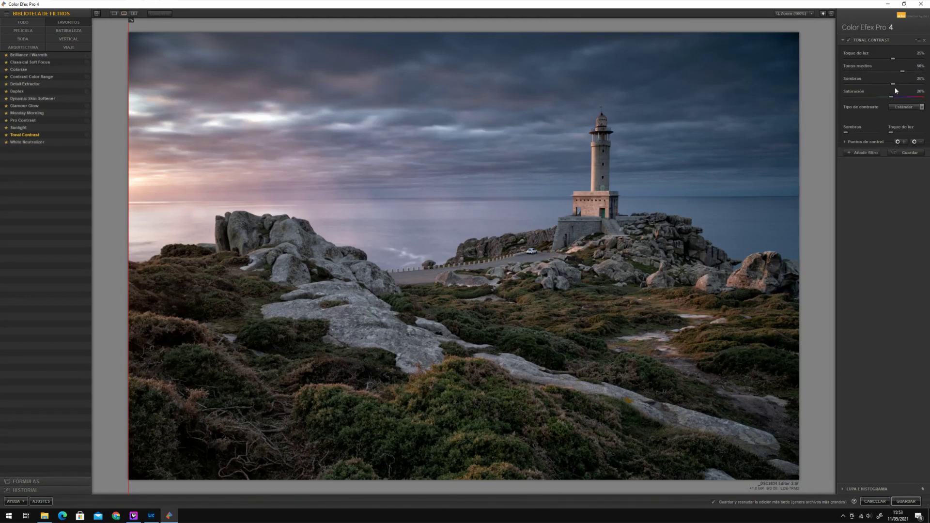
Reduce Tonal Contrast saturation and shadows to 4%, settling midtones contrast at 25%
mouse_move(892, 96)
mouse_down()
mouse_move(875, 99)
mouse_move(912, 97)
mouse_move(893, 96)
mouse_up()
drag(894, 84, 885, 84)
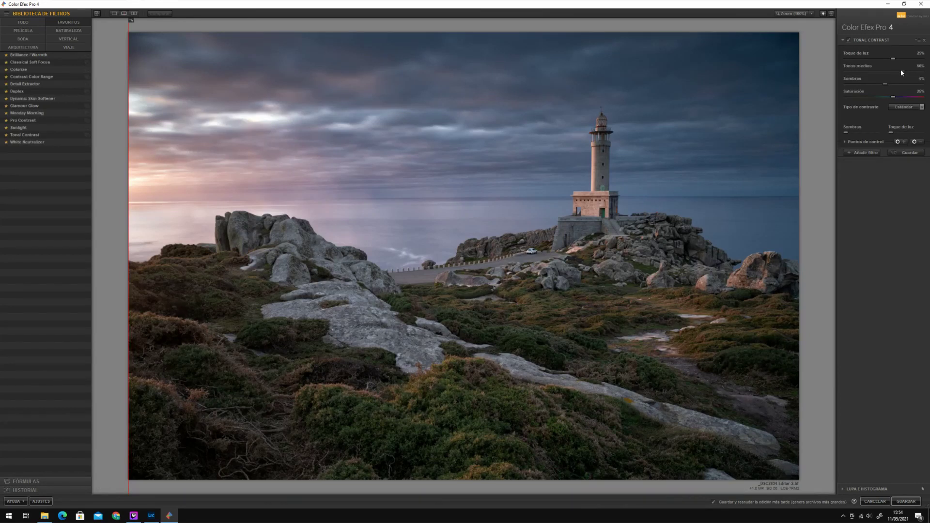
drag(883, 74, 861, 70)
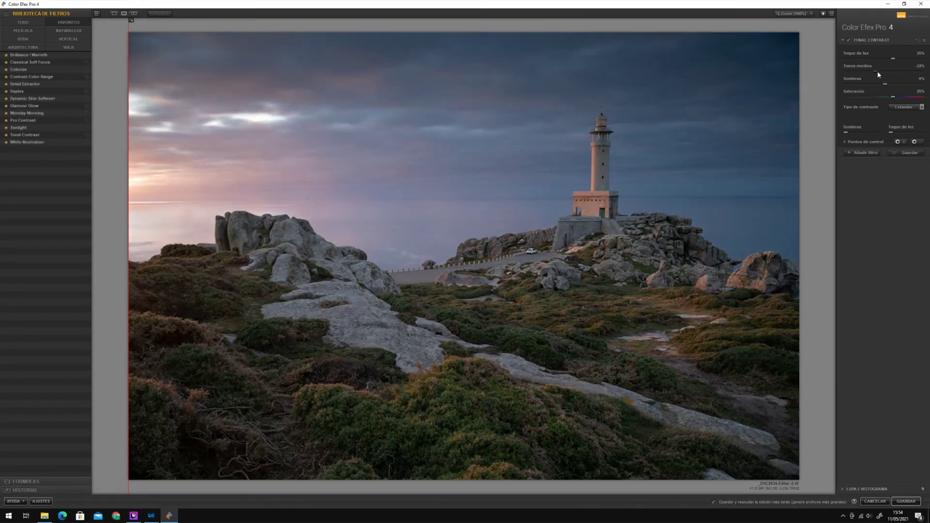
drag(873, 71, 870, 71)
mouse_move(868, 69)
mouse_down()
mouse_move(881, 71)
mouse_move(860, 65)
mouse_move(890, 67)
mouse_up()
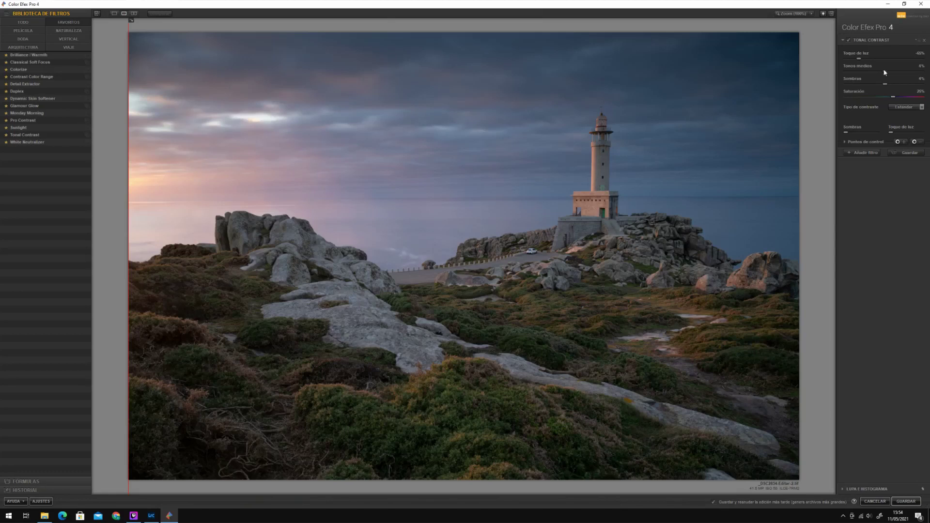
mouse_move(884, 71)
mouse_down()
mouse_move(893, 71)
mouse_move(891, 85)
mouse_up()
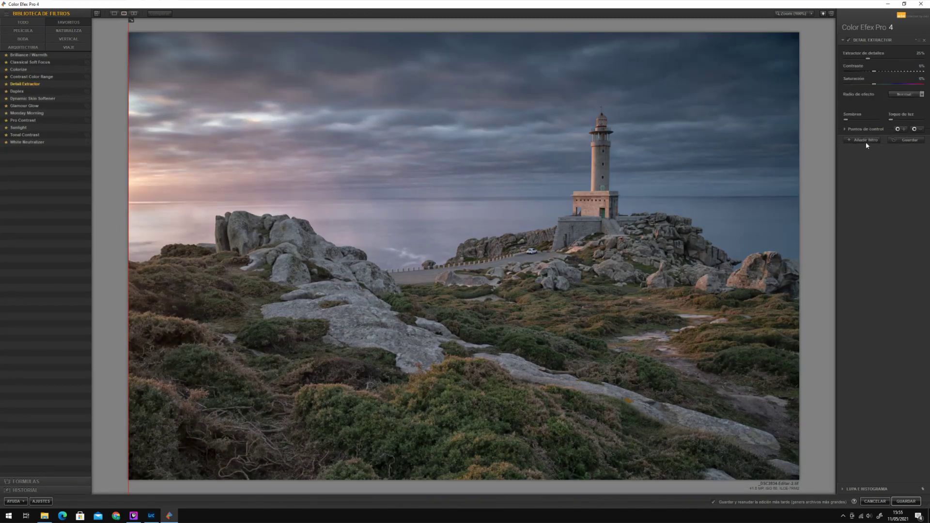
Add a second Tonal Contrast filter with highlights -14%, midtones 3% and shadows 2%
click(866, 141)
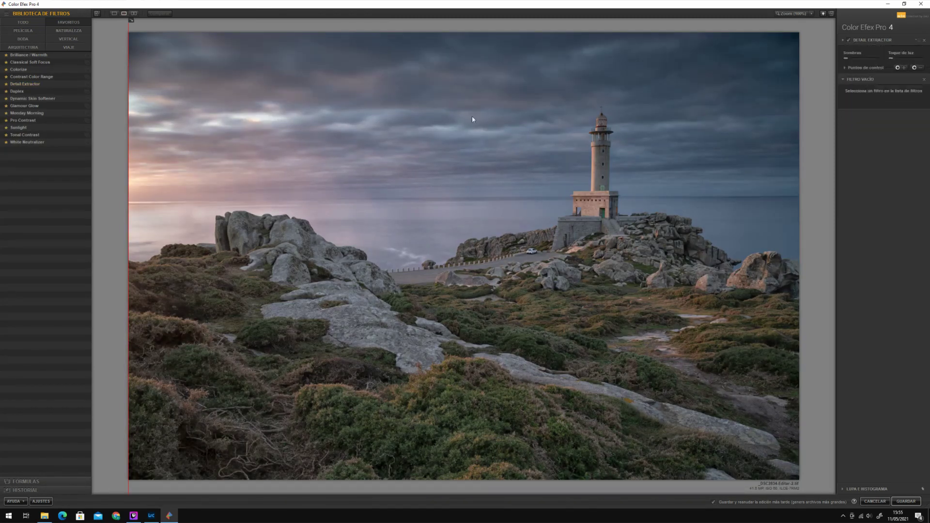
click(19, 135)
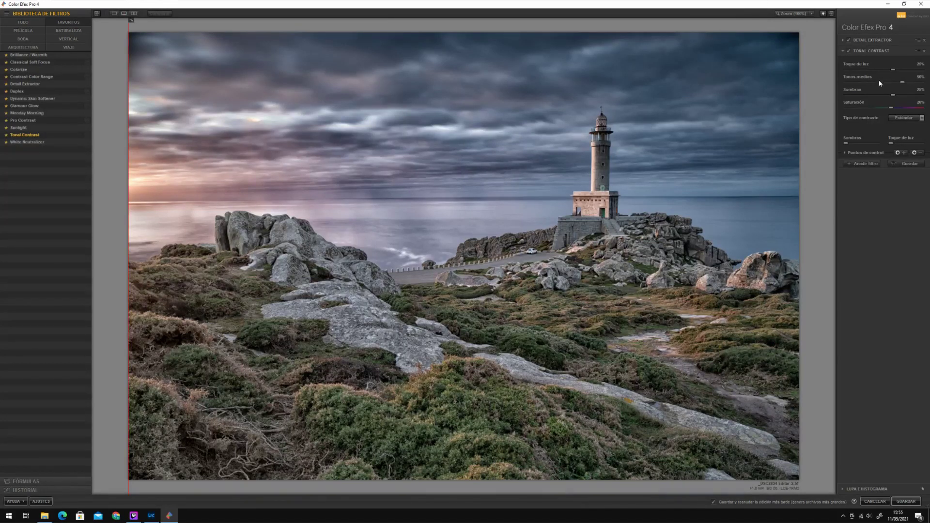
click(849, 39)
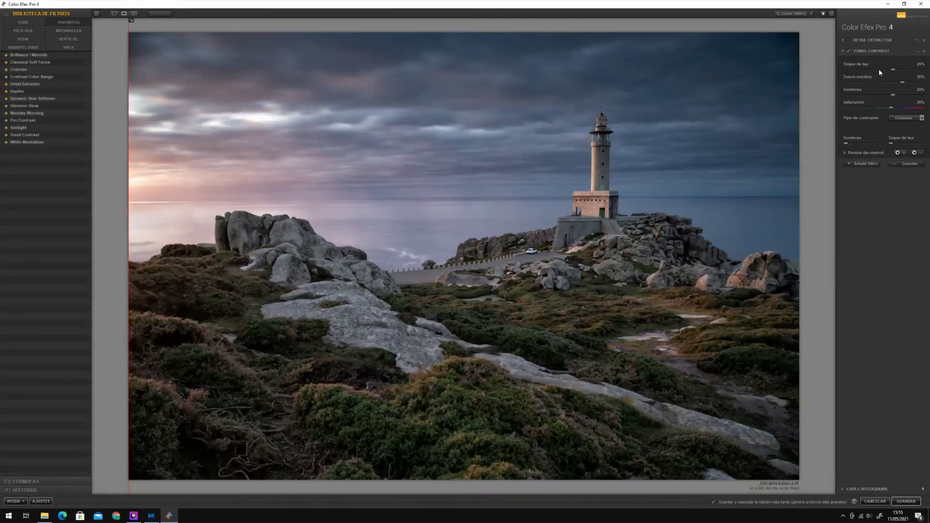
drag(880, 71, 875, 70)
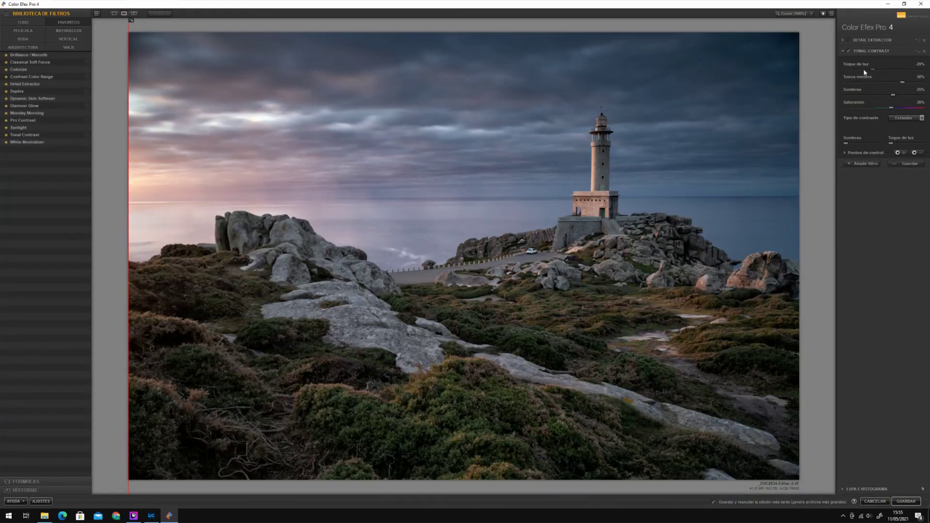
click(886, 82)
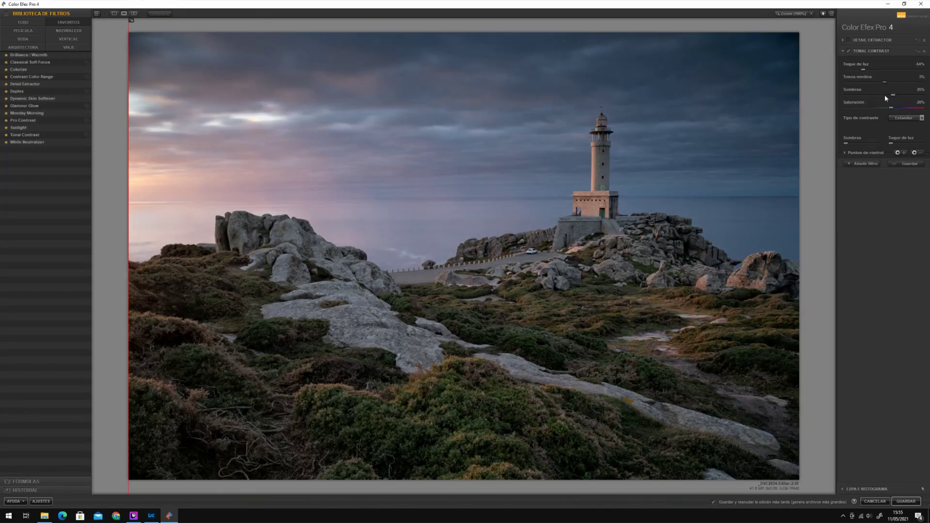
click(885, 95)
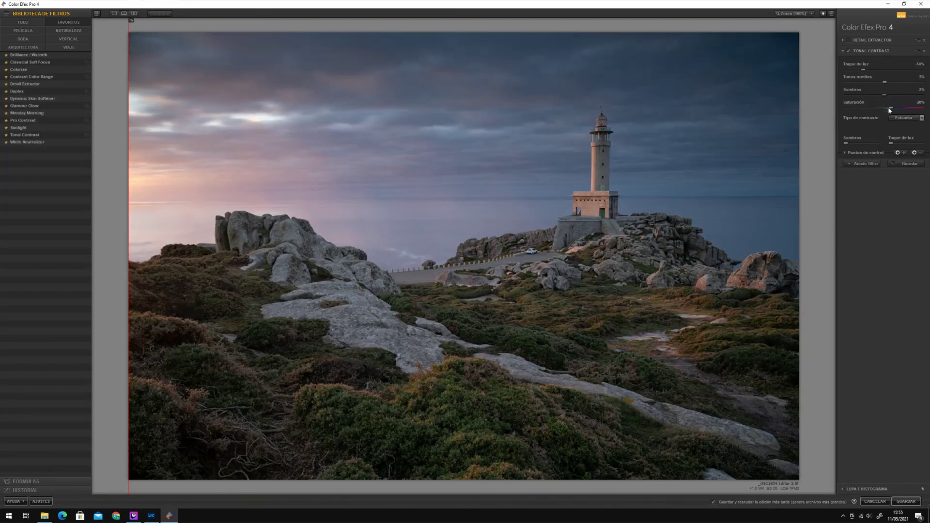
Toggle the filters on and off to compare, then set highlights to -59%
click(849, 51)
click(849, 51)
click(849, 41)
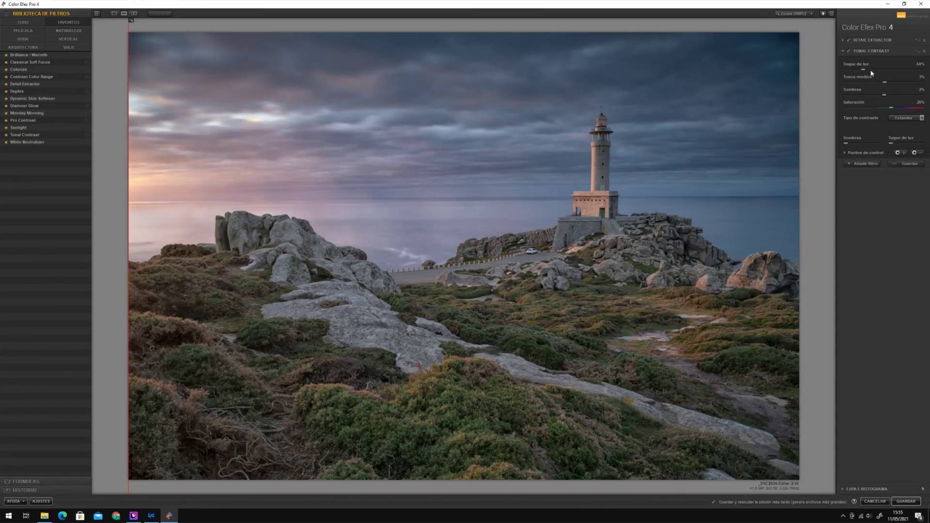
click(848, 50)
click(848, 51)
click(861, 69)
click(844, 40)
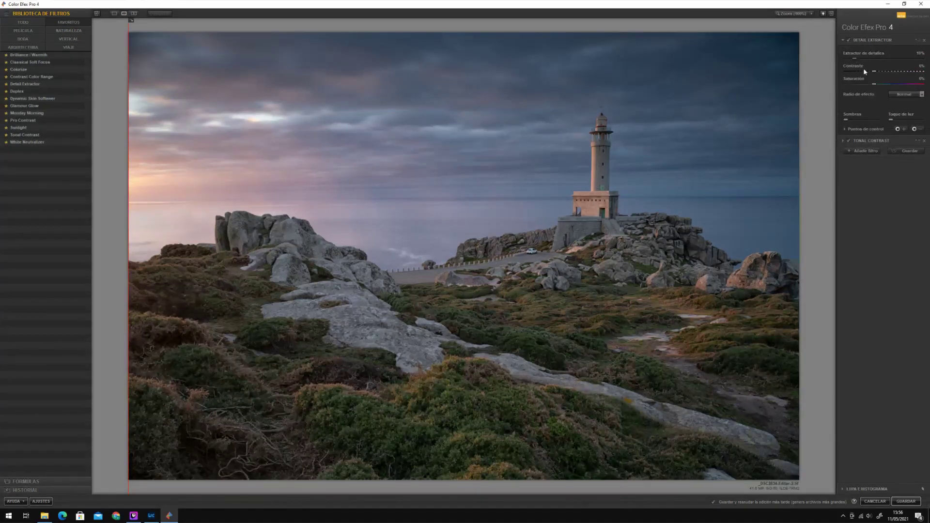
Set Detail Extractor to 2% detail, about 23% contrast, 21% saturation and Precise radius
click(894, 72)
drag(888, 72, 882, 71)
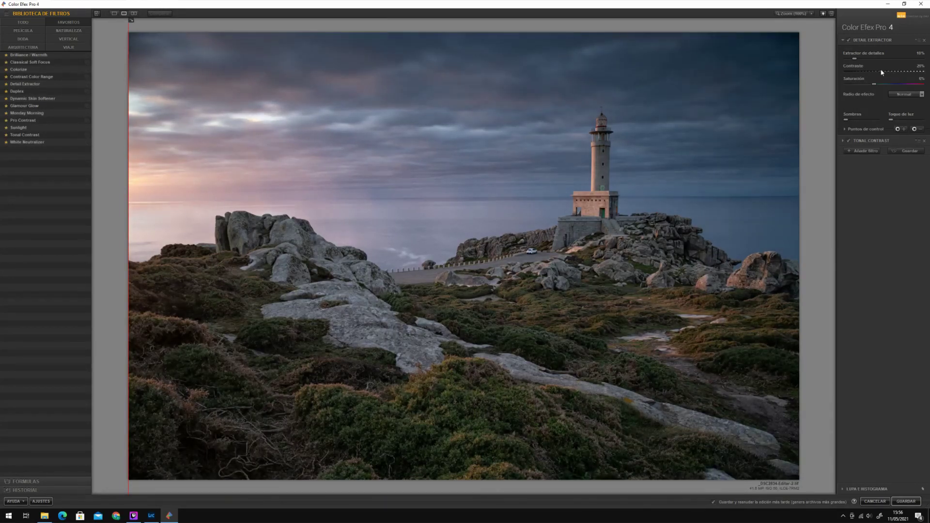
click(882, 84)
click(848, 59)
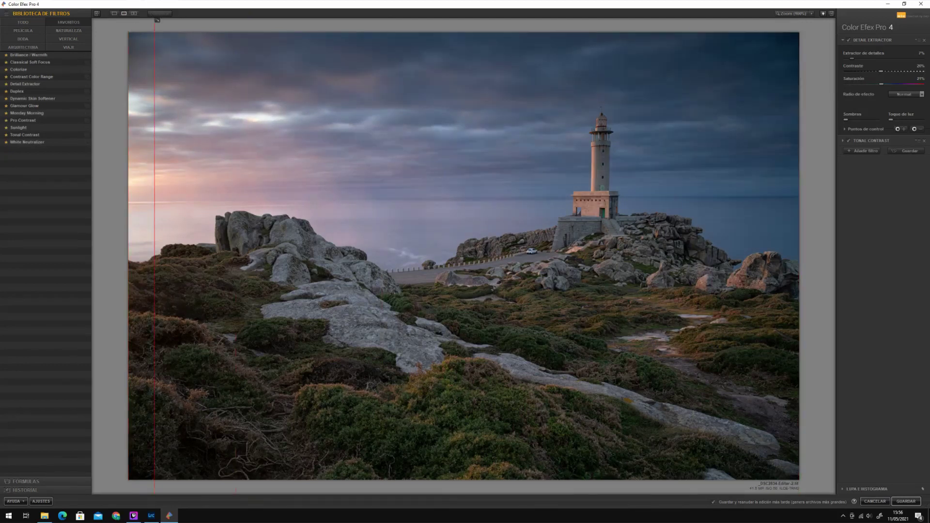
drag(128, 73, 453, 103)
mouse_move(132, 103)
mouse_down()
mouse_move(927, 247)
mouse_move(88, 221)
mouse_up()
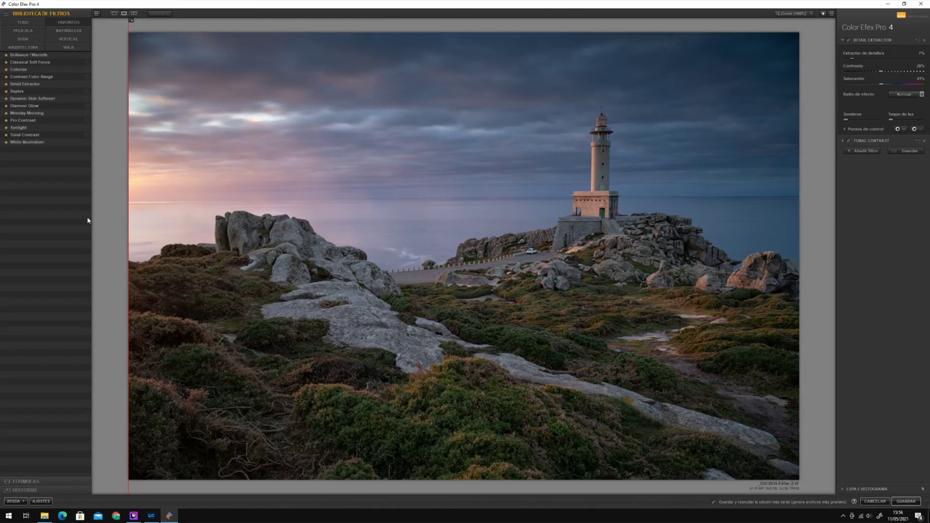
click(901, 94)
Raise Detail Extractor strength to 36% and lower its opacity to about 83%
click(846, 129)
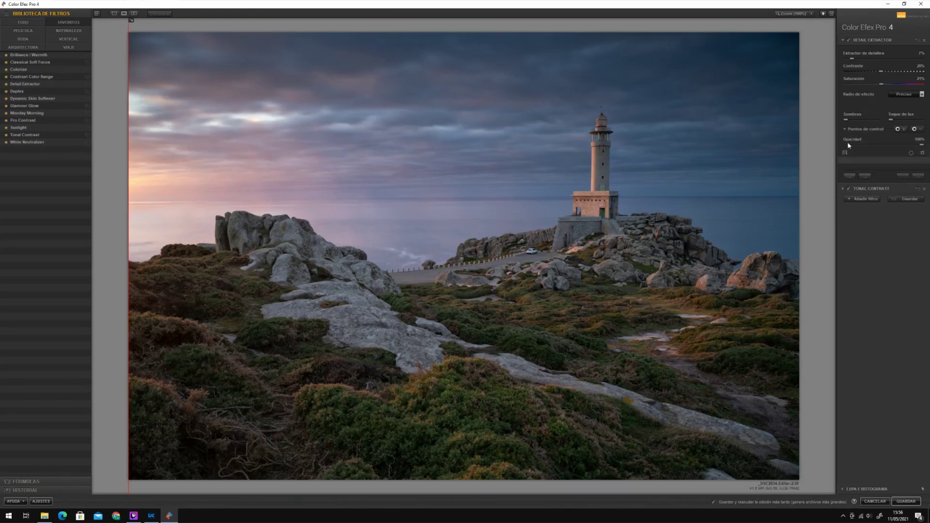
drag(922, 145, 898, 145)
drag(926, 146, 927, 146)
drag(870, 59, 877, 59)
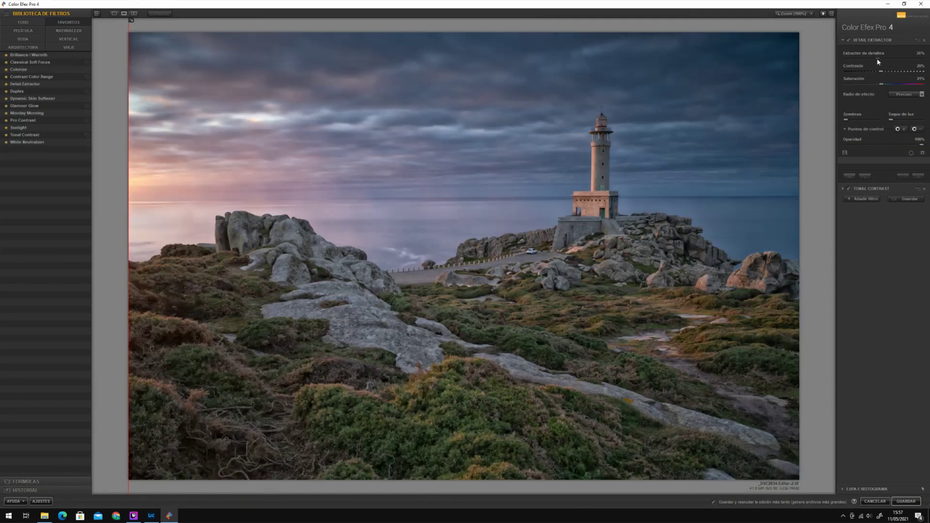
click(877, 144)
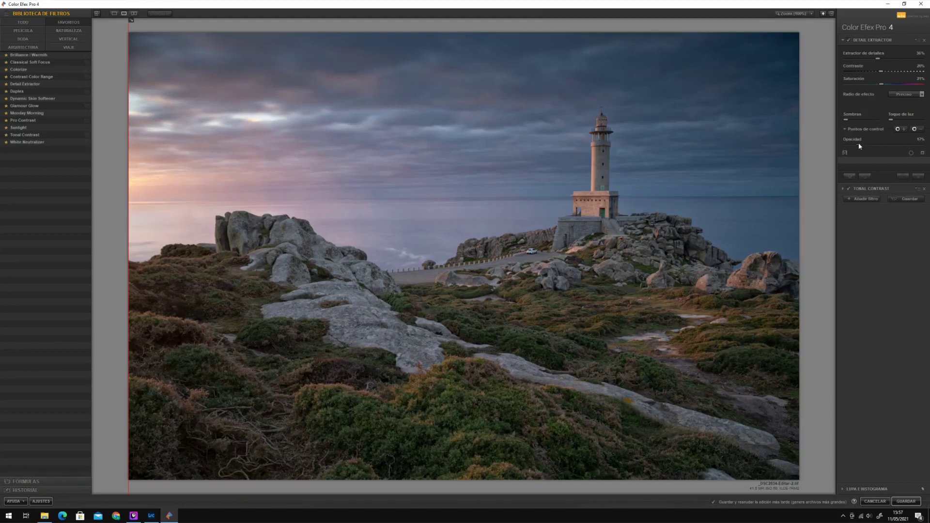
mouse_move(865, 147)
mouse_down()
mouse_move(895, 150)
mouse_move(872, 157)
mouse_up()
click(843, 189)
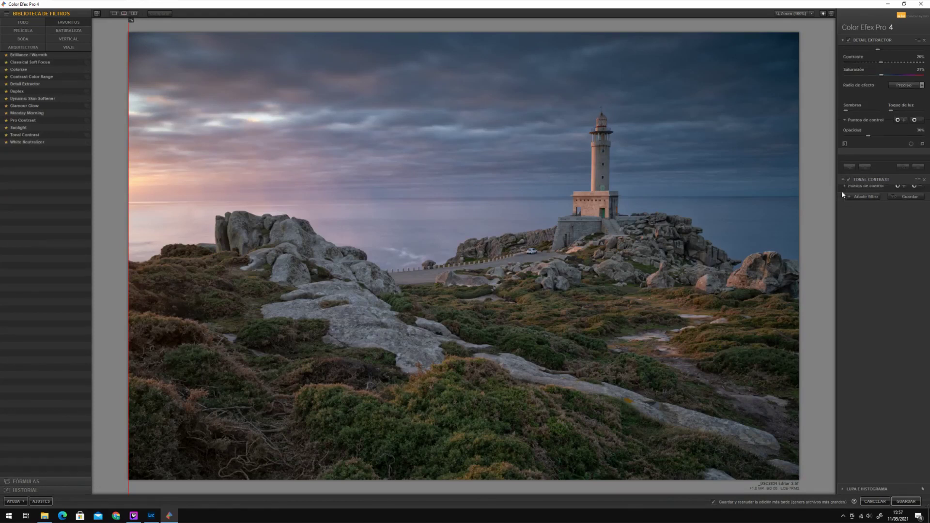
Expand Tonal Contrast's opacity options and set its opacity to about 56%
click(845, 153)
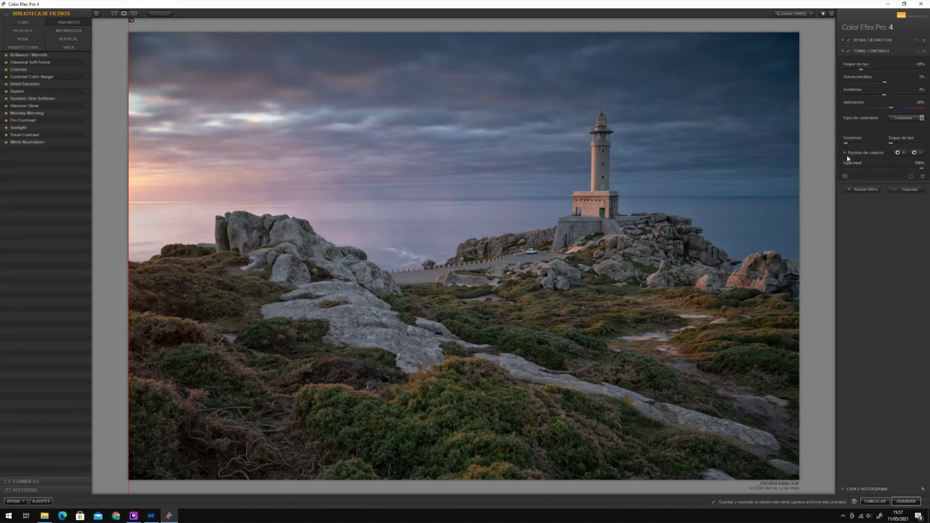
click(888, 168)
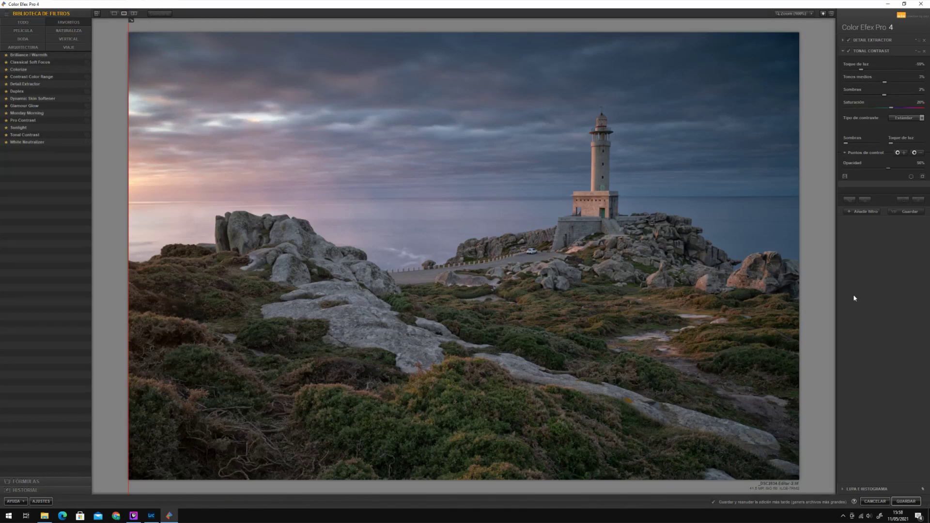
Remove the Tonal Contrast and Detail Extractor filters and apply Sunlight instead
click(925, 51)
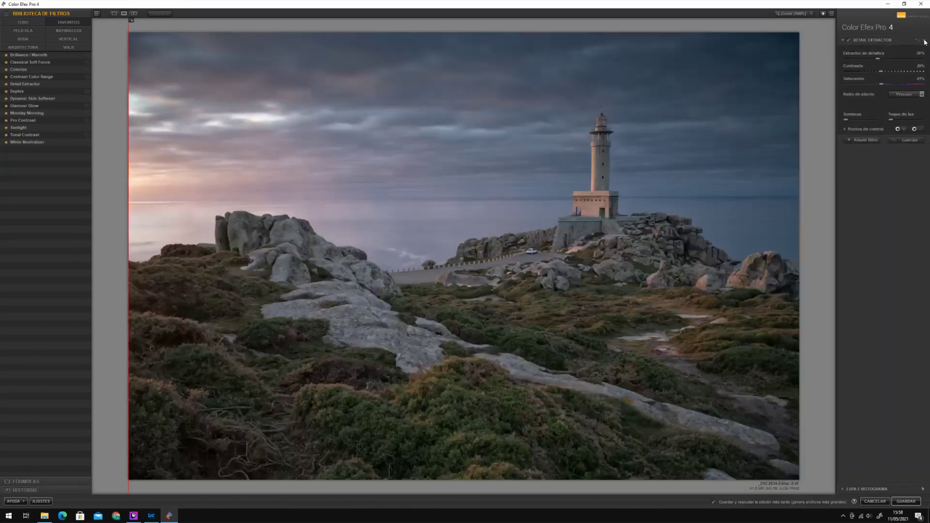
click(925, 40)
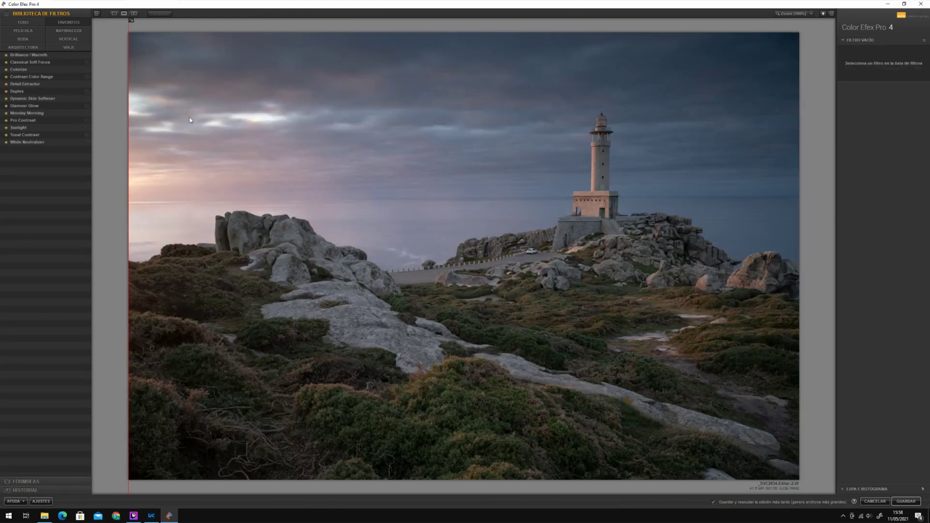
click(16, 128)
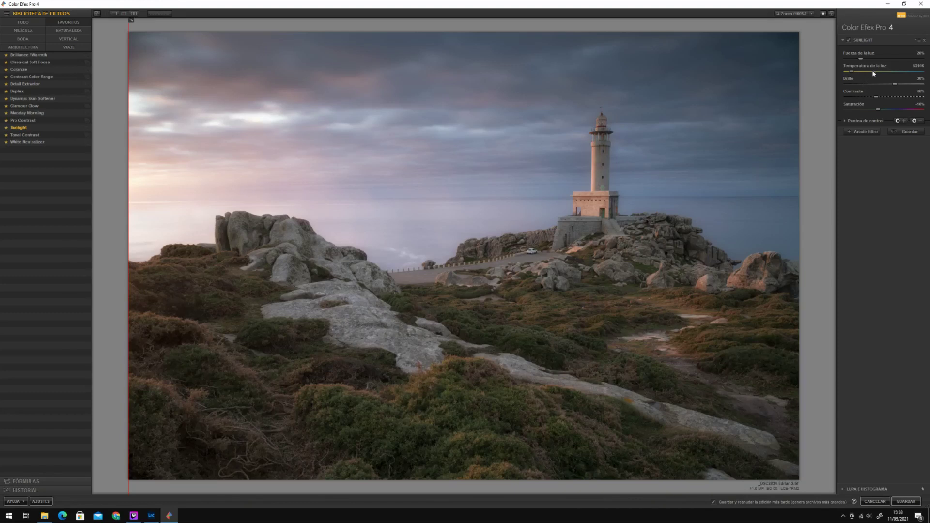
Tune Sunlight to 5564K, 73% contrast and 22% light strength, comparing against the original
click(873, 71)
drag(876, 73, 859, 72)
drag(886, 98, 895, 99)
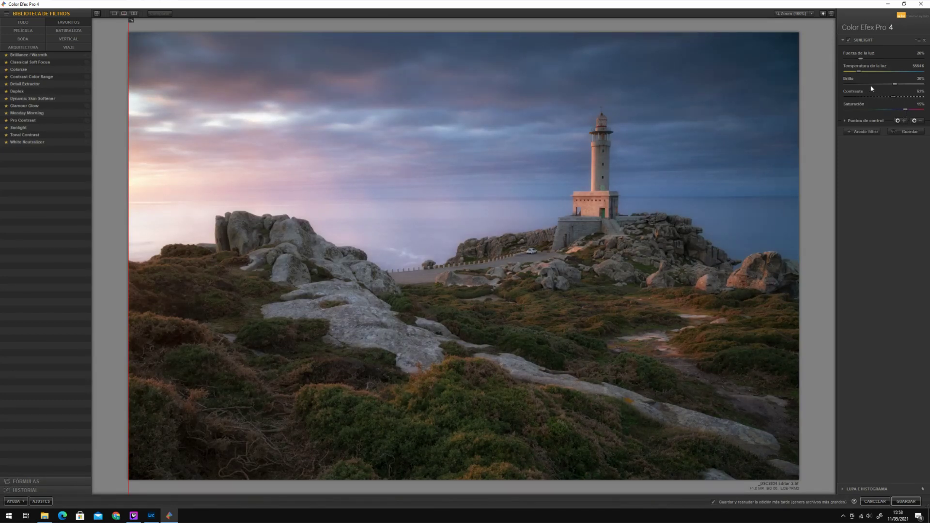
drag(902, 99, 908, 98)
drag(892, 60, 828, 62)
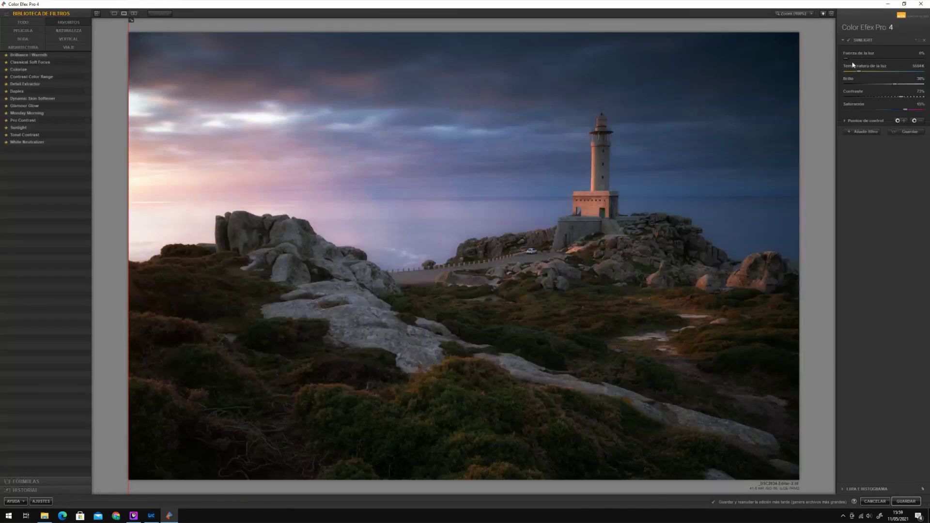
drag(852, 65, 856, 66)
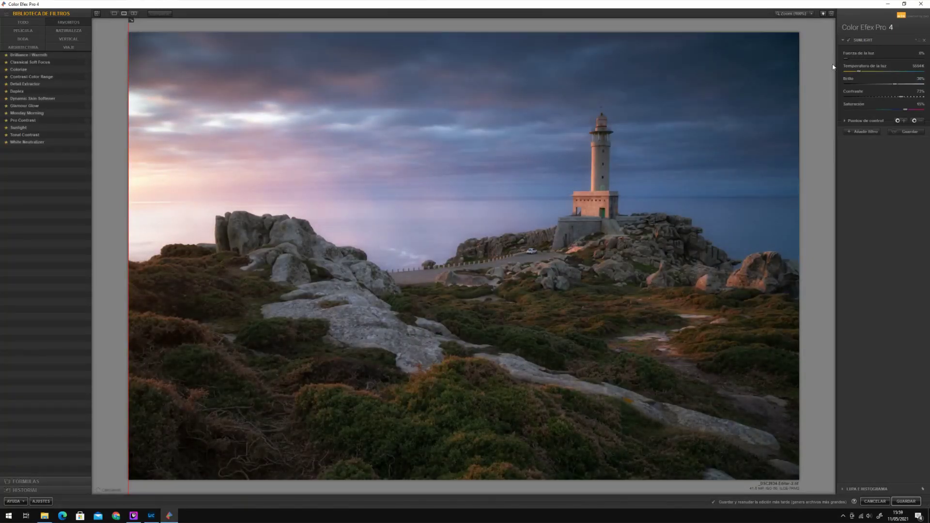
mouse_move(129, 176)
mouse_down()
mouse_move(666, 176)
mouse_move(865, 206)
mouse_move(327, 150)
mouse_move(89, 152)
mouse_up()
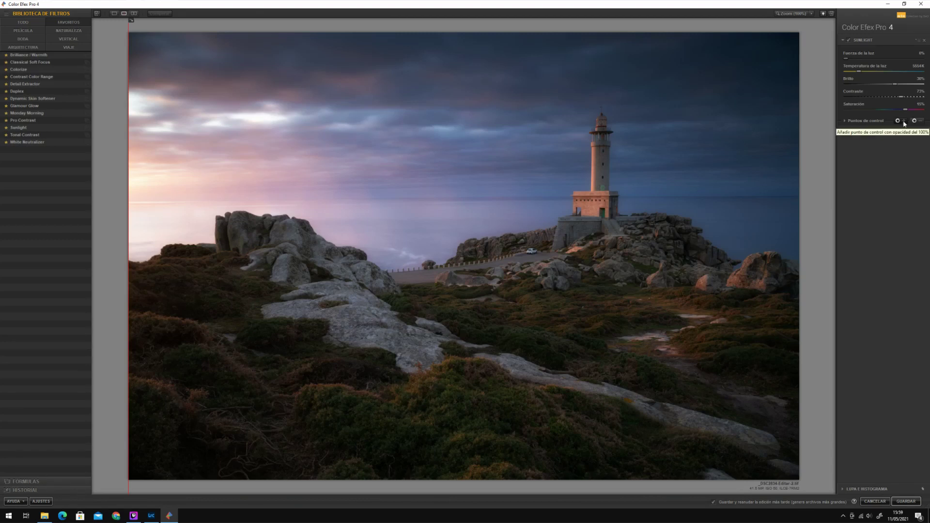
Raise Sunlight saturation to 25% and add a lighthouse-base control point with its mask shown
drag(905, 109, 914, 110)
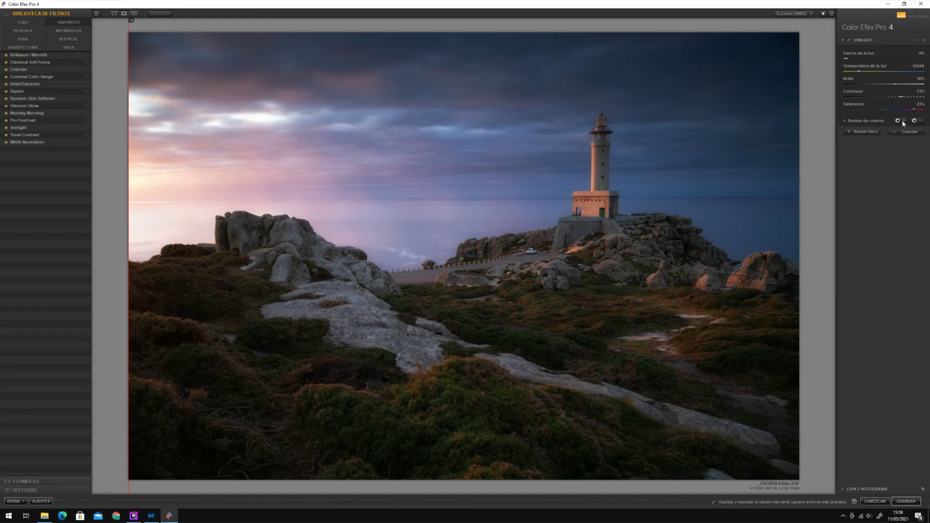
click(592, 207)
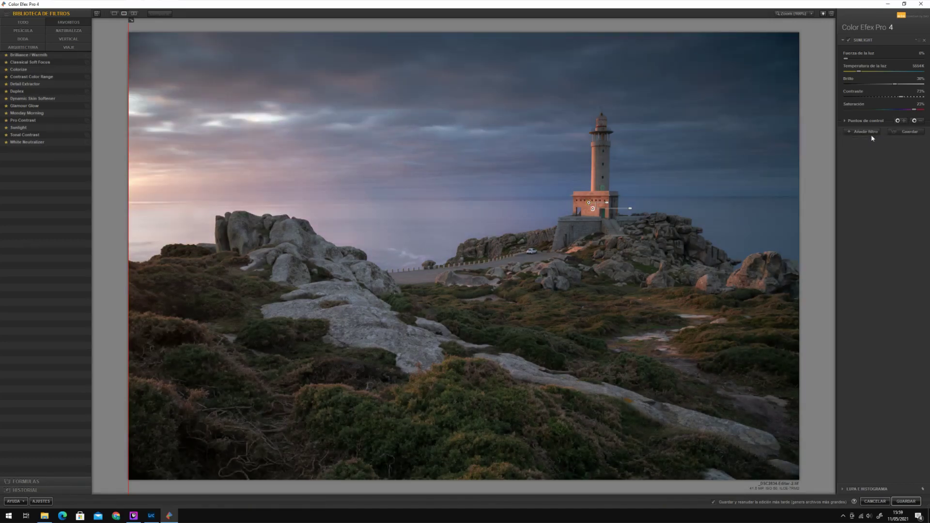
click(845, 120)
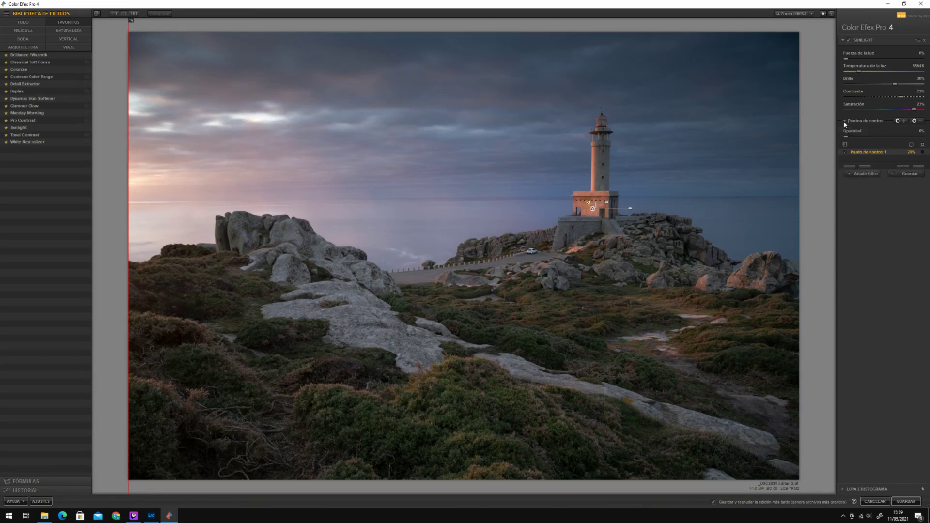
click(924, 144)
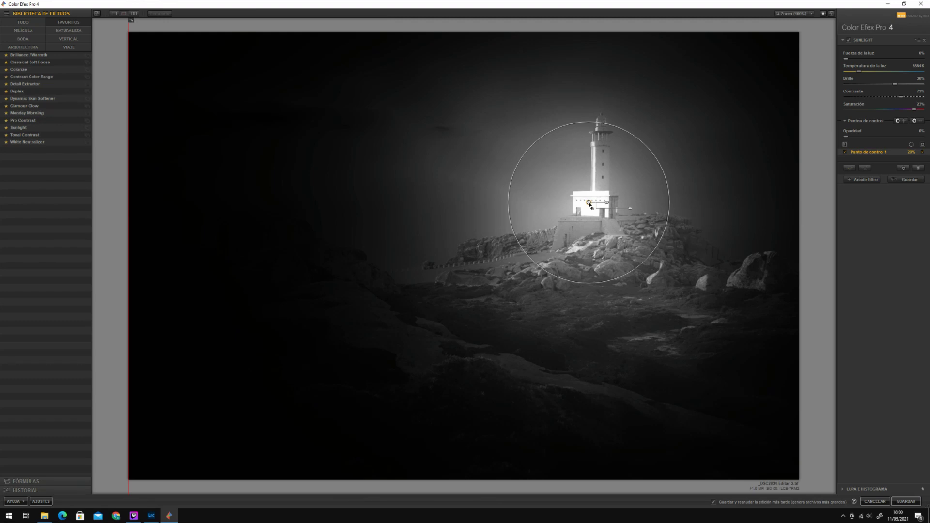
Nudge the lighthouse control point lower, enlarge its radius and raise its opacity to 100%
drag(589, 203, 589, 205)
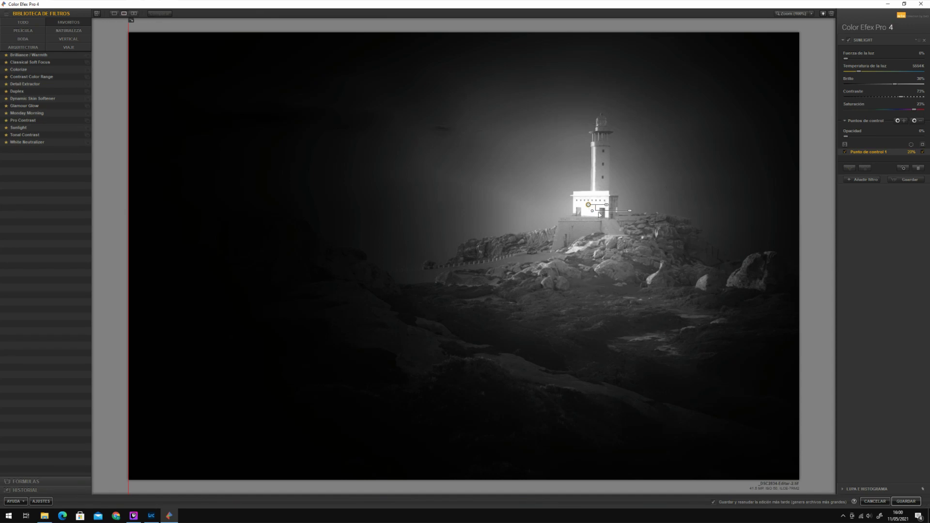
drag(607, 207, 614, 209)
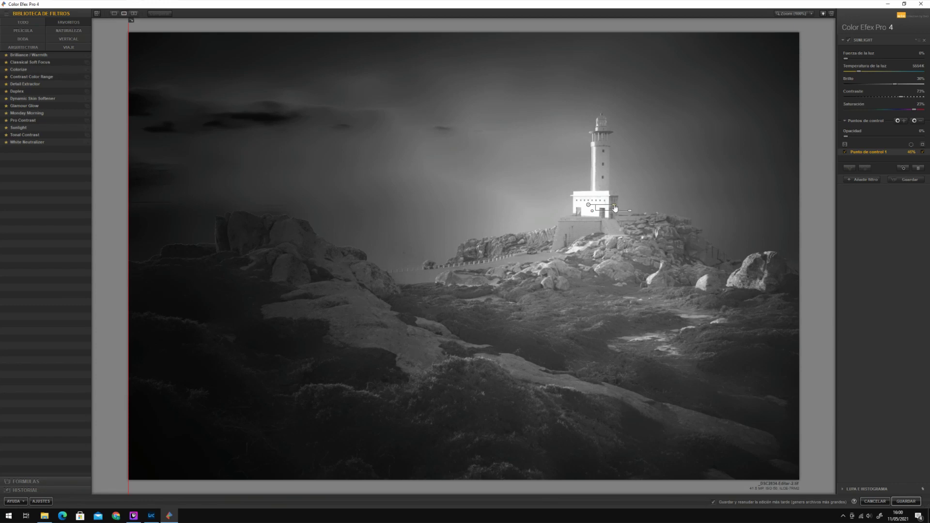
drag(614, 205, 640, 202)
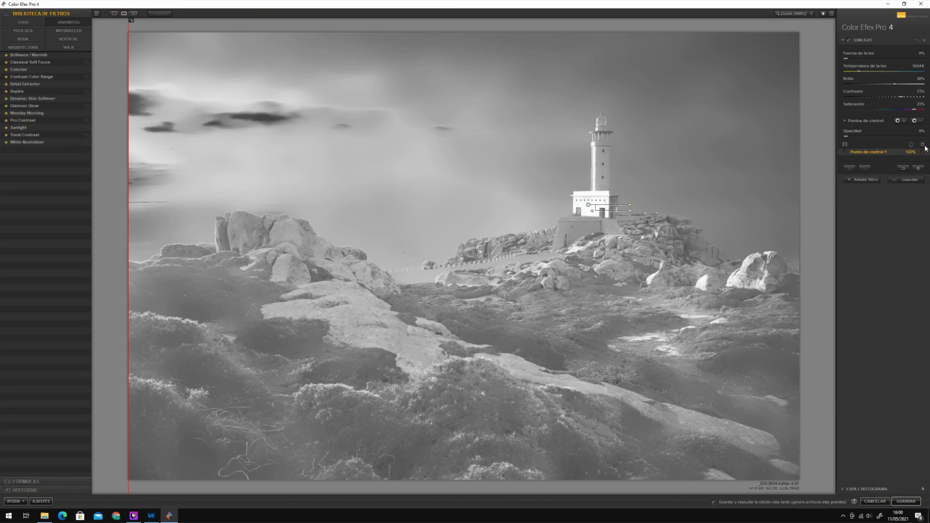
Hide the mask, sweep the before/after split across the photo, and reselect the lighthouse point
click(923, 144)
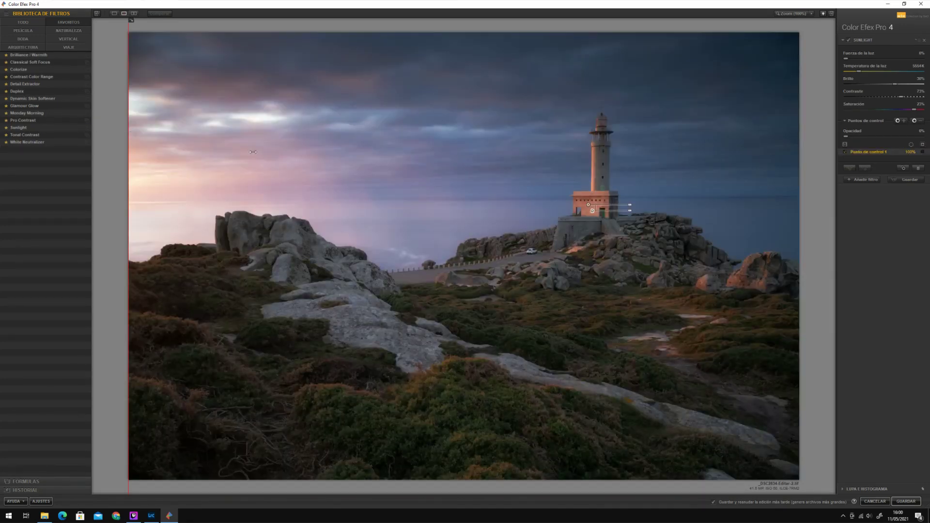
mouse_move(253, 151)
mouse_down()
mouse_move(128, 152)
mouse_move(924, 253)
mouse_up()
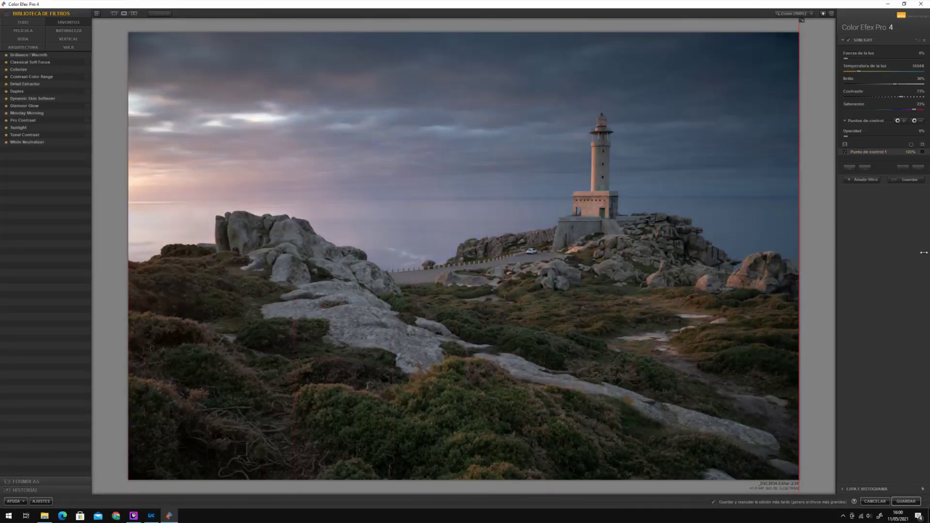
drag(924, 253, 131, 204)
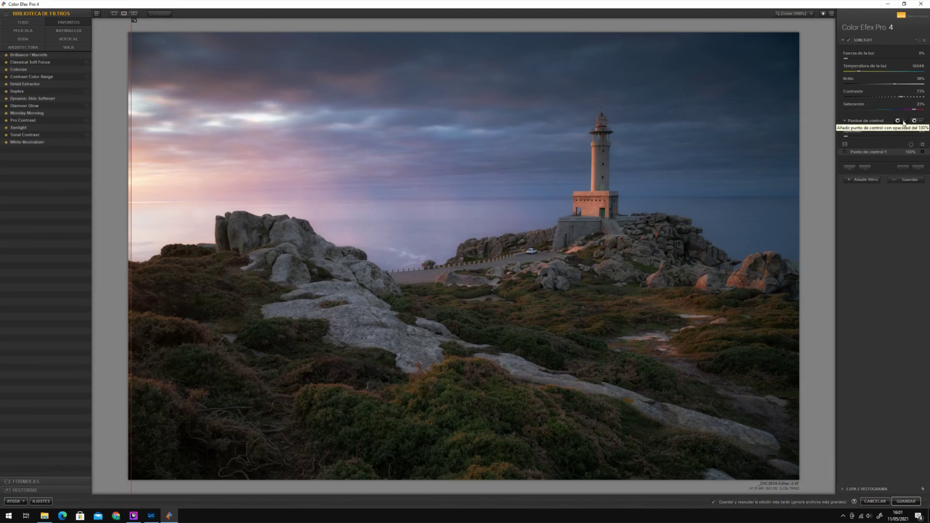
click(589, 205)
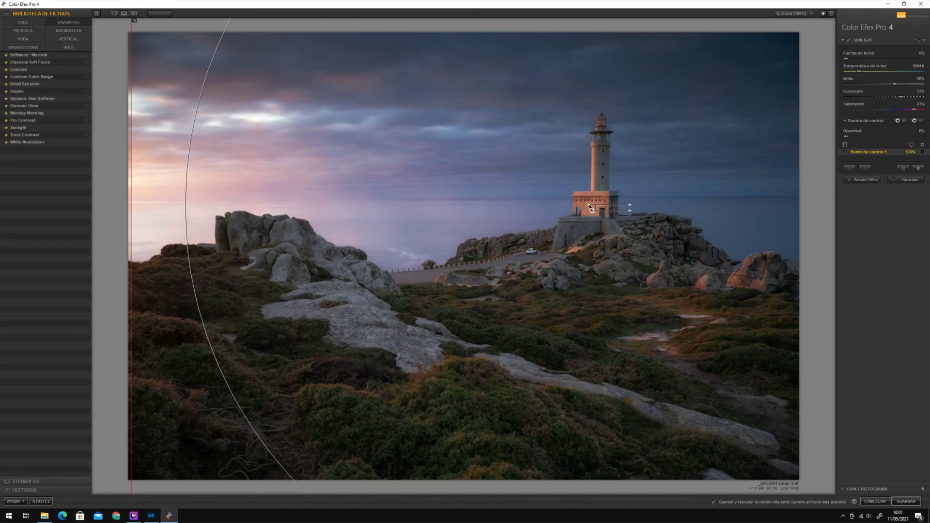
Place a second control point in the left sky, just above the horizon
drag(588, 205, 145, 178)
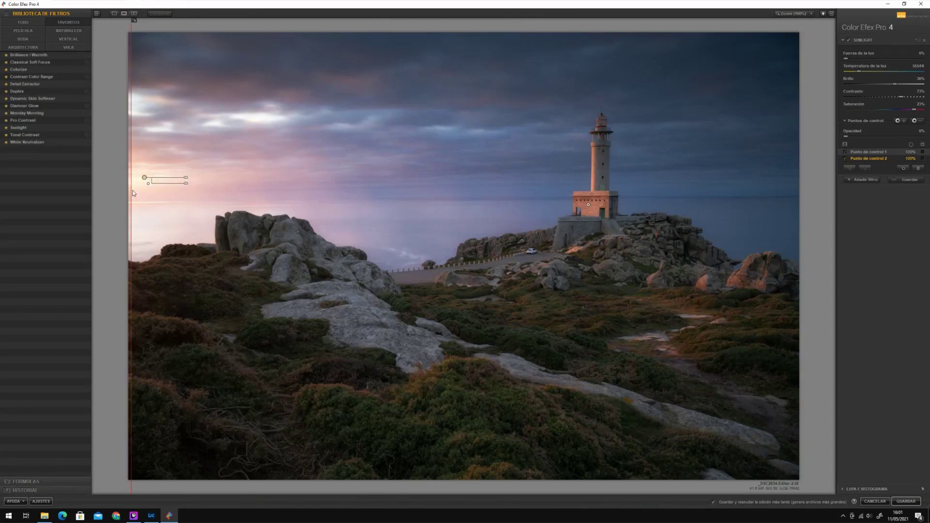
mouse_move(145, 179)
mouse_down()
mouse_move(127, 195)
mouse_move(467, 178)
mouse_move(151, 185)
mouse_up()
Sweep the before/after split line back and forth to compare with the original
mouse_move(129, 174)
mouse_down()
mouse_move(744, 221)
mouse_move(129, 204)
mouse_up()
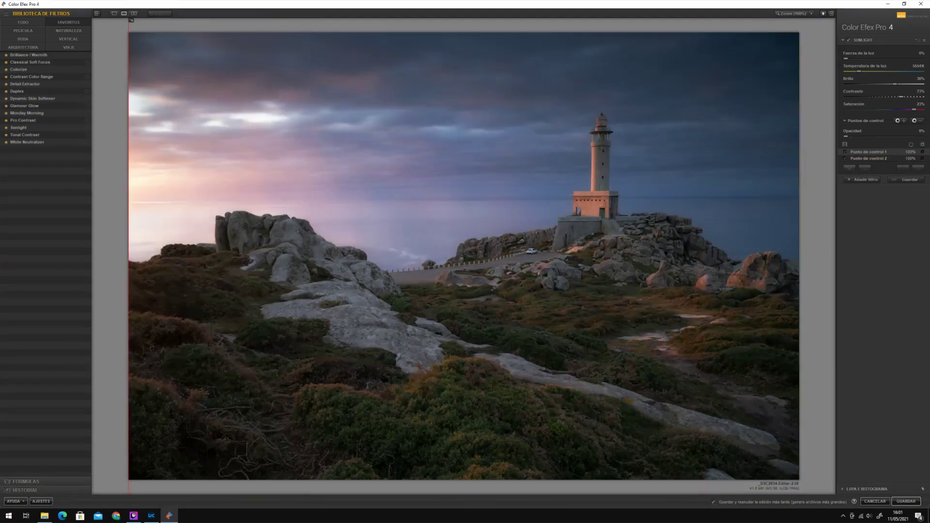
drag(775, 224, 55, 178)
mouse_move(248, 179)
mouse_down()
mouse_move(800, 181)
mouse_move(59, 182)
mouse_up()
mouse_move(393, 193)
mouse_down()
mouse_move(800, 190)
mouse_move(130, 182)
mouse_up()
Replace a stray point with a 54% control point in the upper right sky, viewing its mask
click(653, 103)
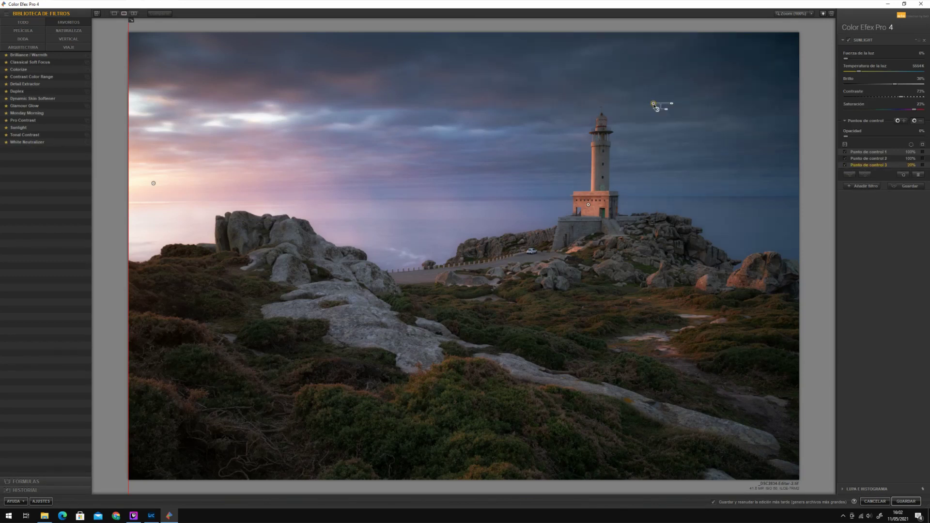
key(Delete)
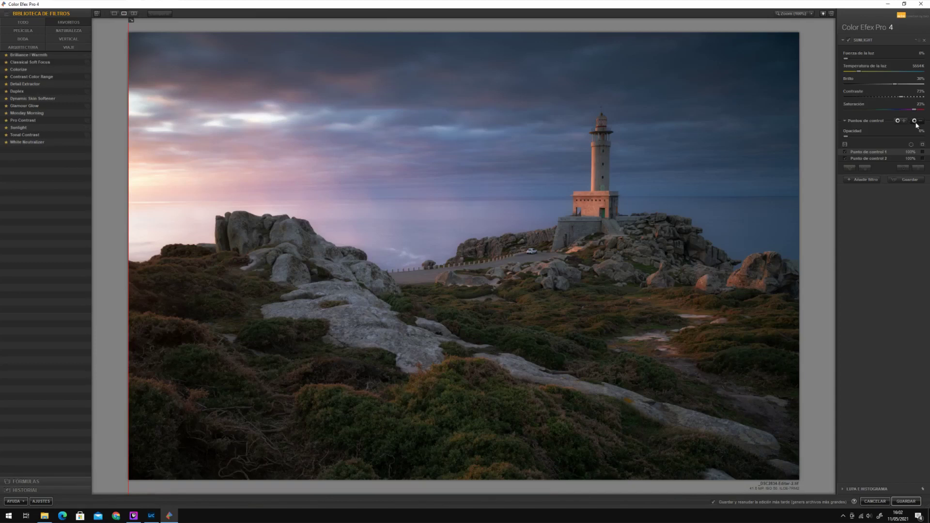
click(917, 122)
click(710, 91)
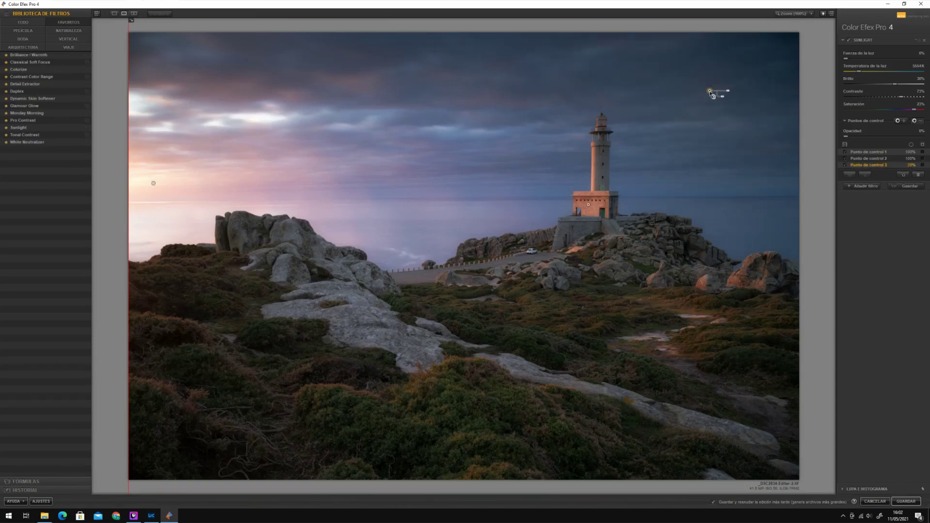
mouse_move(711, 92)
mouse_down()
mouse_move(670, 70)
mouse_move(697, 71)
mouse_up()
click(923, 164)
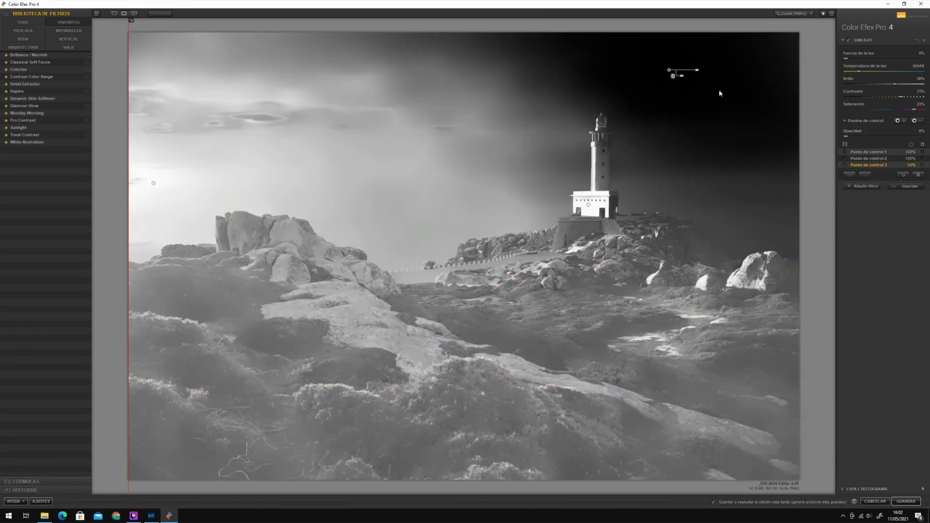
drag(670, 71, 712, 80)
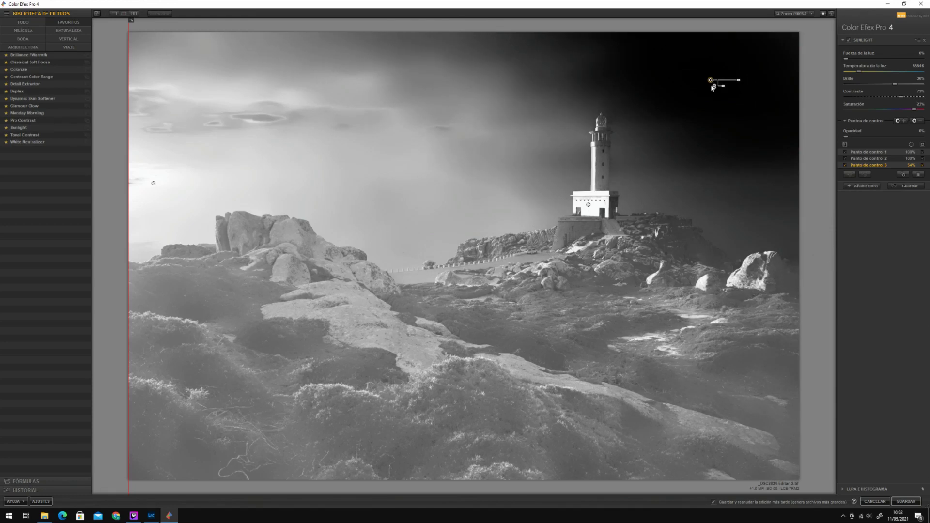
Duplicate the sky point into the lower left and foreground, then restore the colour preview
mouse_move(711, 80)
mouse_down()
mouse_move(711, 177)
mouse_move(568, 72)
mouse_move(388, 39)
mouse_move(256, 36)
mouse_move(135, 48)
mouse_move(194, 453)
mouse_move(152, 382)
mouse_up()
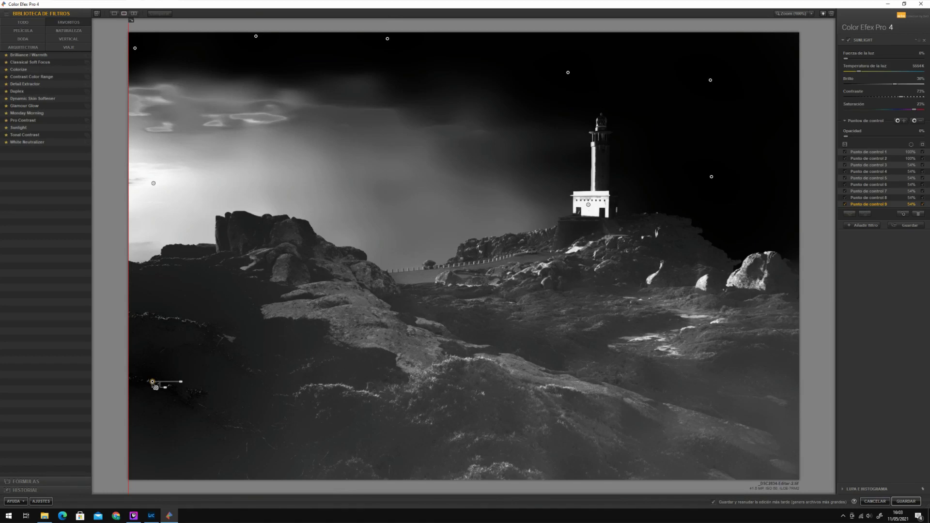
mouse_move(152, 381)
mouse_down()
mouse_move(477, 393)
mouse_move(434, 433)
mouse_move(457, 435)
mouse_up()
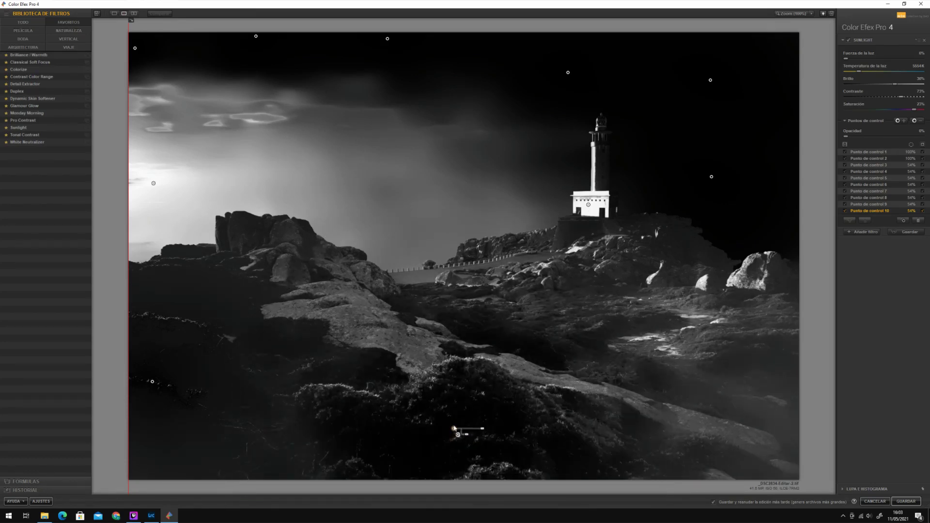
mouse_move(454, 429)
mouse_down()
mouse_move(591, 468)
mouse_move(708, 469)
mouse_up()
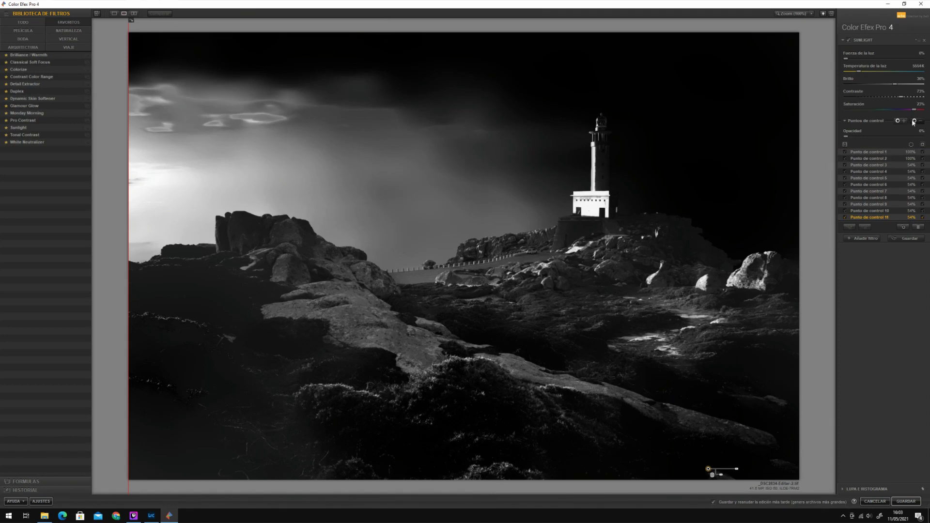
click(923, 145)
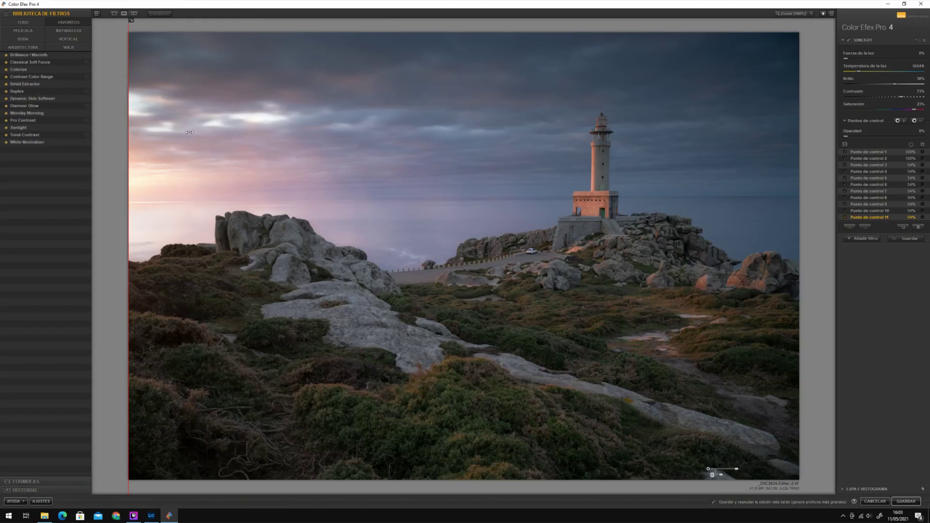
Compare before/after, then add a Tonal Contrast filter to the stack
drag(128, 132, 799, 194)
drag(726, 194, 123, 162)
click(866, 239)
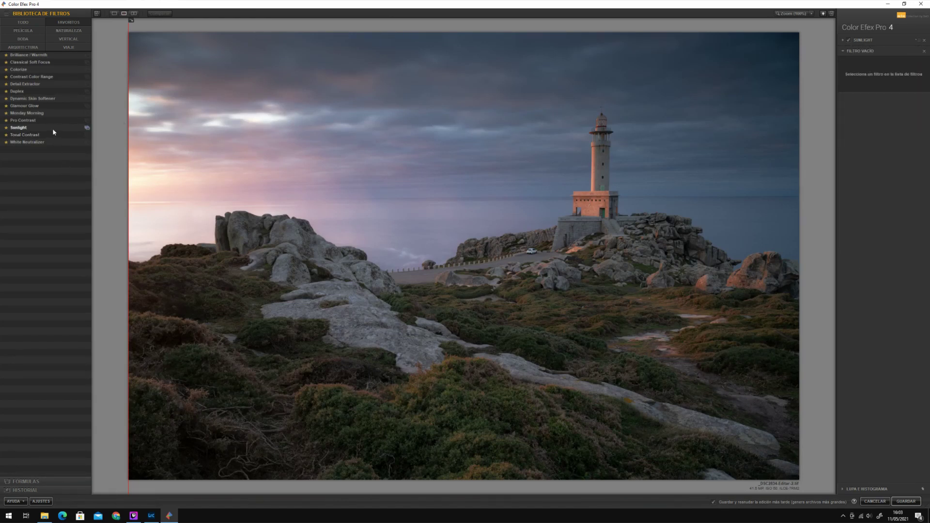
click(24, 135)
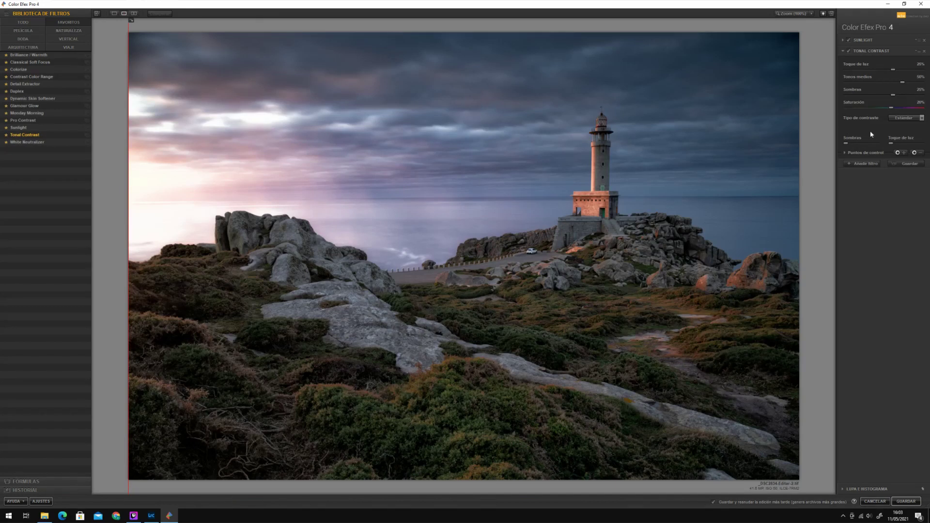
Place Tonal Contrast control points on the lighthouse and the foreground rocks
click(903, 153)
click(606, 159)
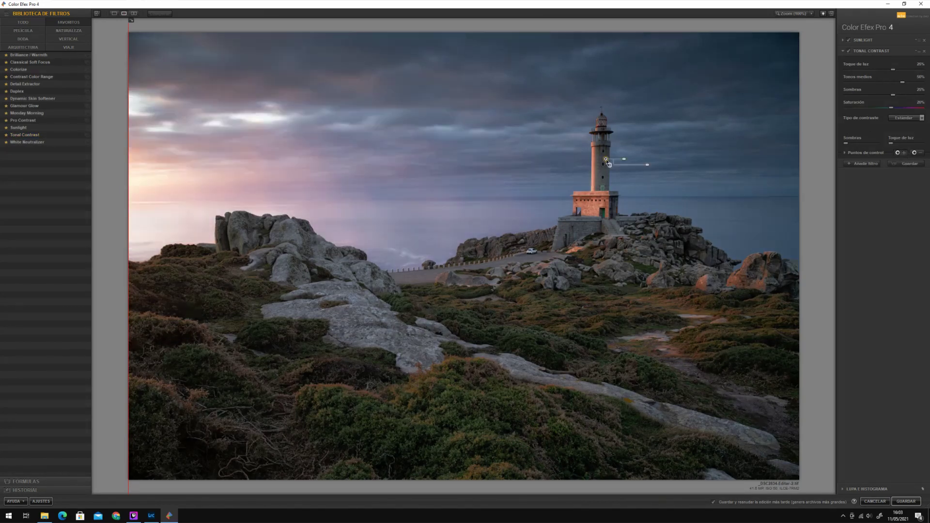
drag(607, 162, 606, 150)
mouse_move(608, 152)
mouse_down()
mouse_move(610, 243)
mouse_move(638, 256)
mouse_move(293, 253)
mouse_up()
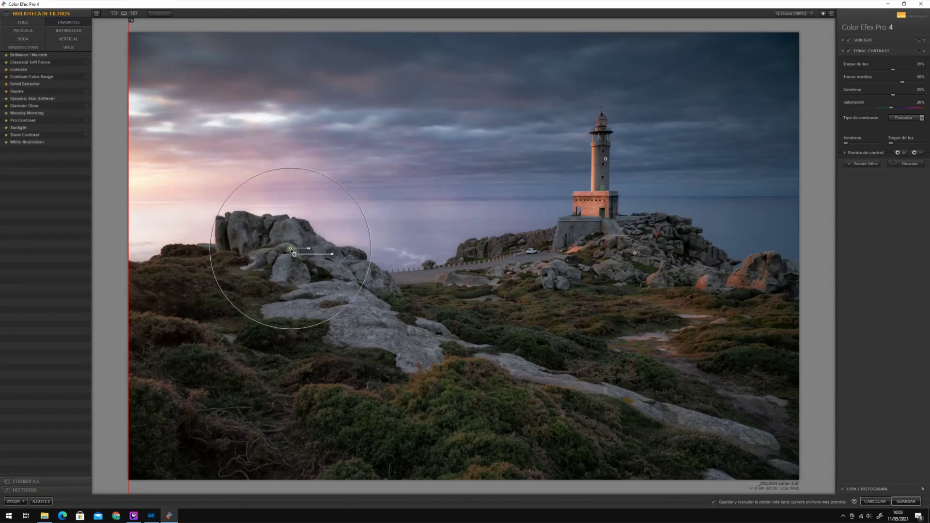
mouse_move(291, 250)
mouse_down()
mouse_move(382, 317)
mouse_move(366, 318)
mouse_move(577, 388)
mouse_up()
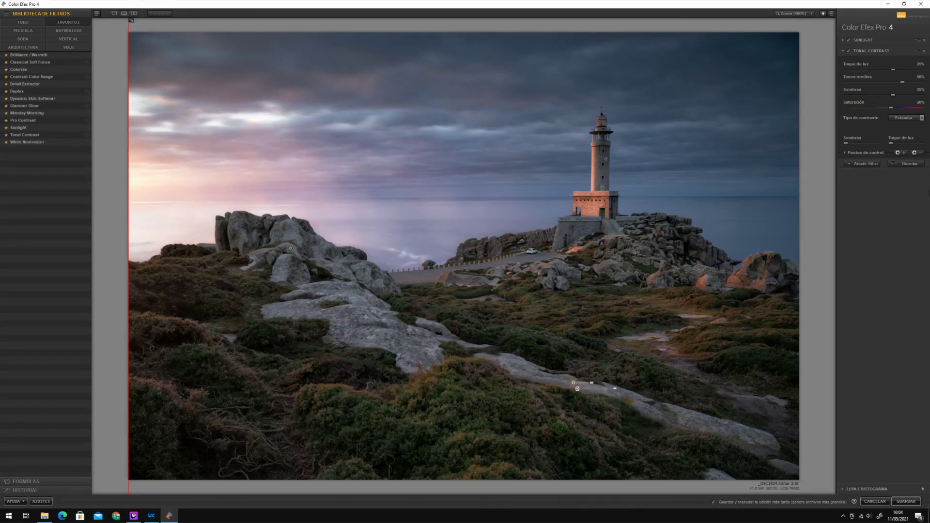
Check the control point mask, then add control point 6 in the upper-right sky
click(846, 153)
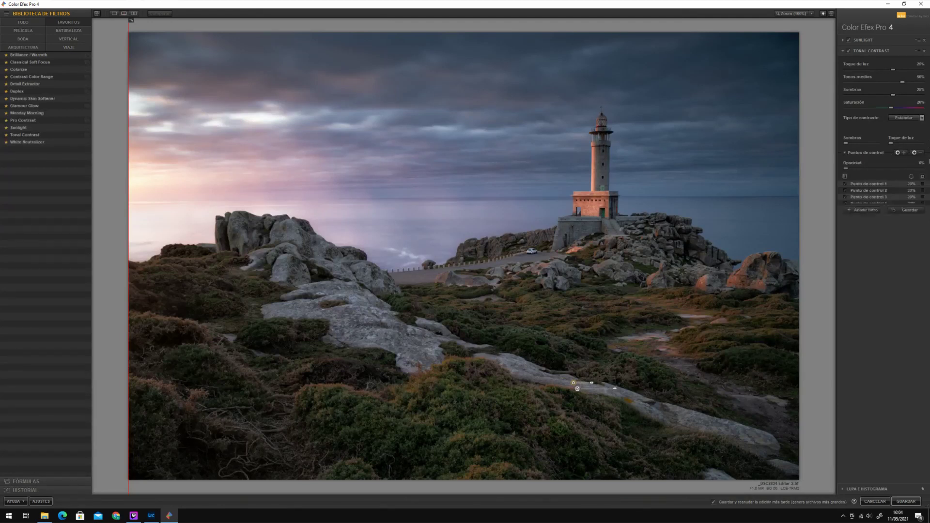
click(923, 178)
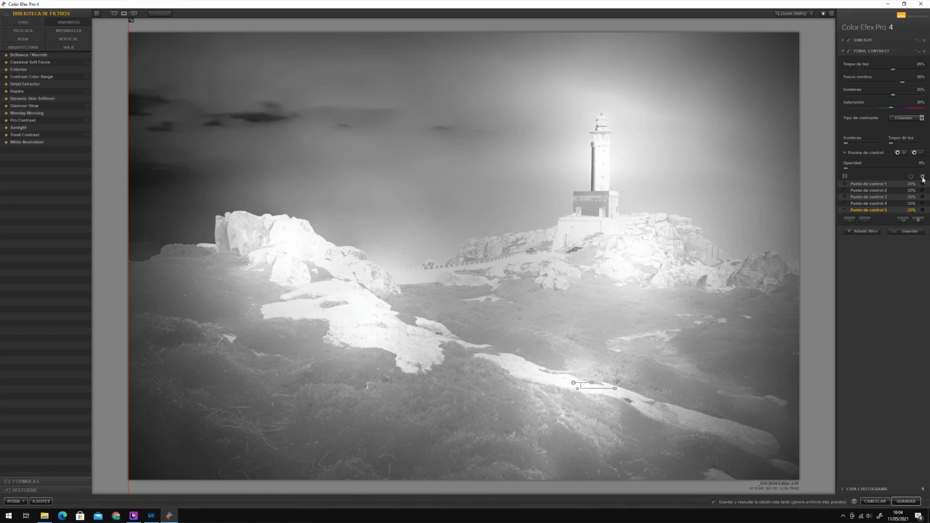
click(923, 178)
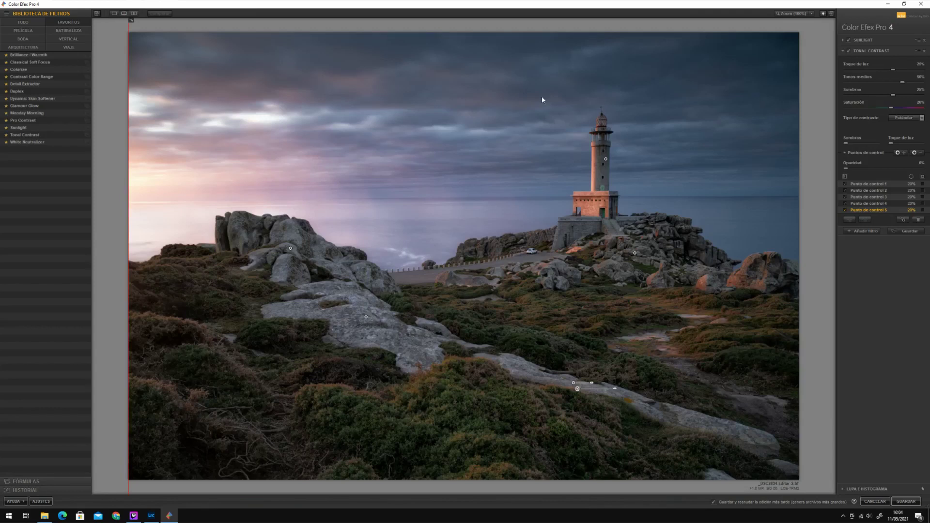
click(917, 153)
click(690, 105)
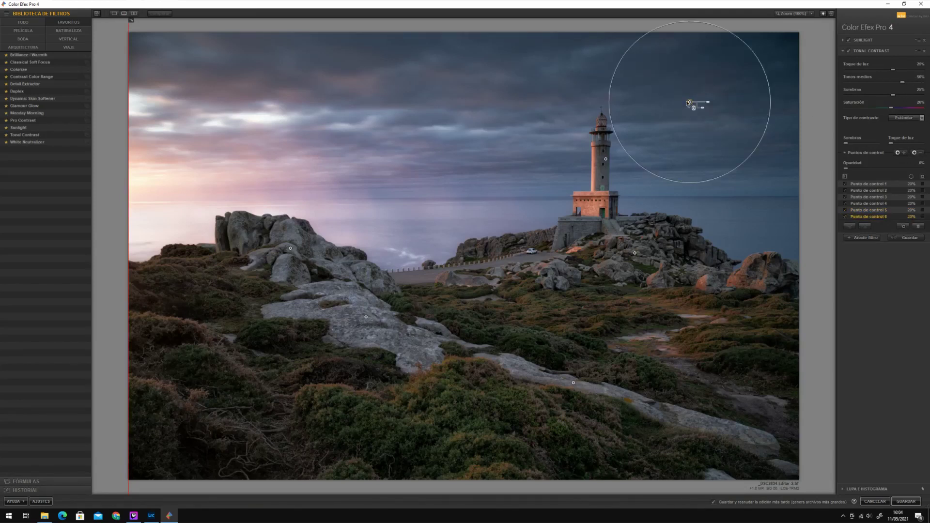
drag(693, 103, 763, 70)
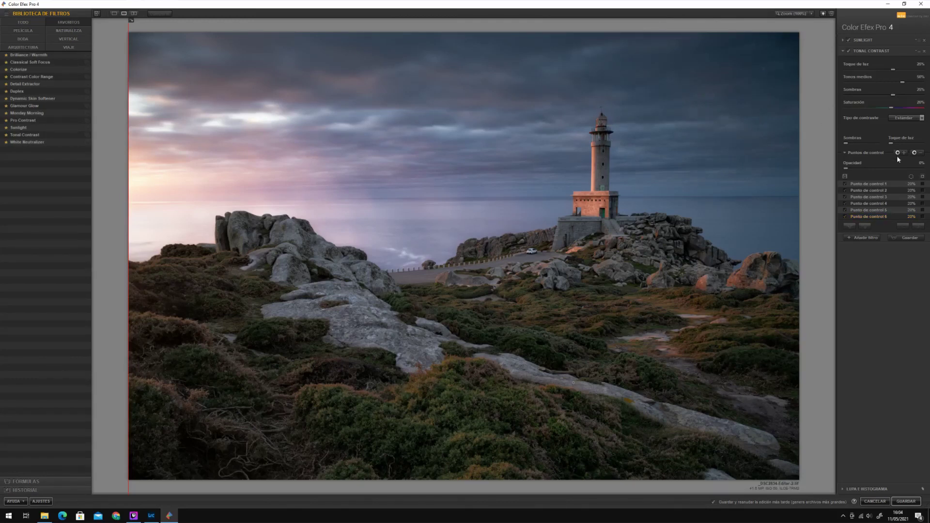
With the mask shown, widen control point 6 over the sky and set opacity to about 34%
click(923, 176)
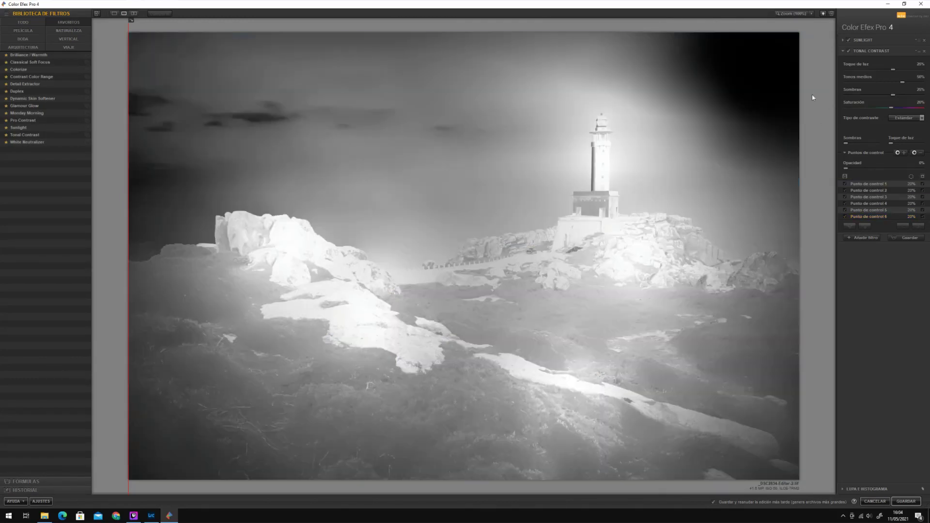
click(764, 70)
drag(778, 72, 786, 70)
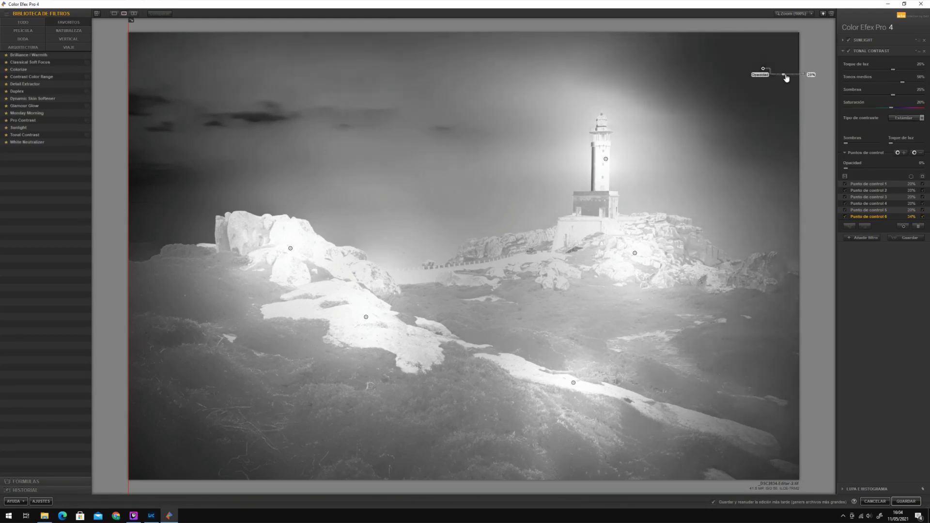
drag(786, 76, 789, 79)
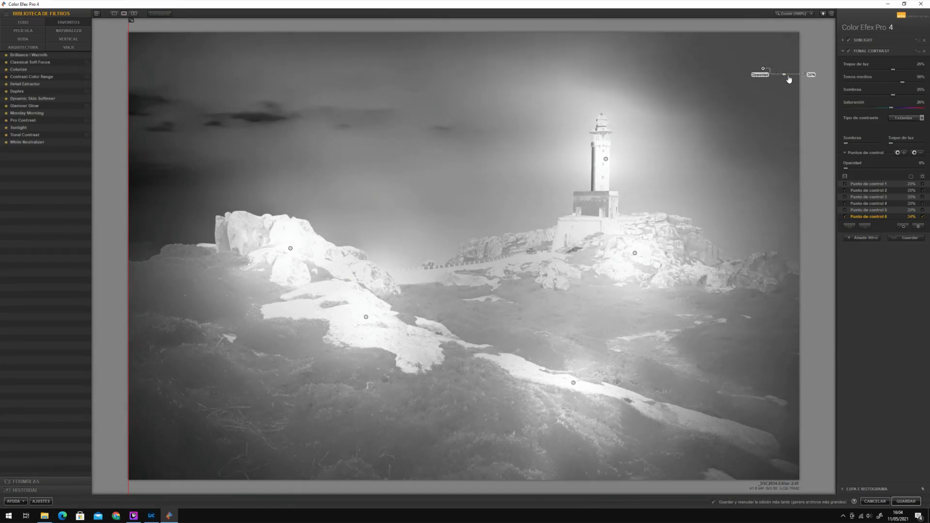
mouse_move(789, 79)
mouse_down()
mouse_move(808, 79)
mouse_move(770, 76)
mouse_up()
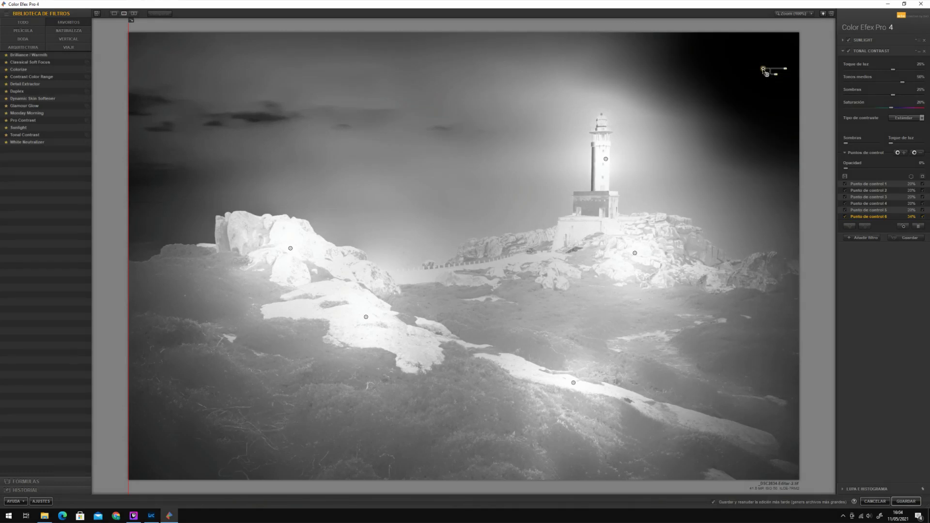
Duplicate the sky point beside the lighthouse and into the left sky, then hide the mask
mouse_move(764, 69)
mouse_down()
mouse_move(619, 67)
mouse_move(633, 130)
mouse_up()
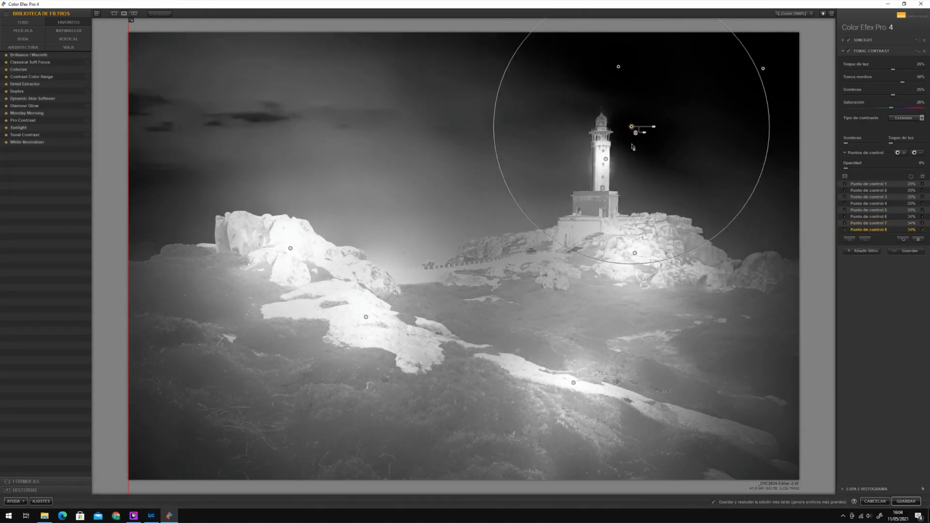
mouse_move(633, 130)
mouse_down()
mouse_move(633, 172)
mouse_move(764, 203)
mouse_move(570, 116)
mouse_move(550, 126)
mouse_move(379, 77)
mouse_move(168, 61)
mouse_move(161, 152)
mouse_move(418, 196)
mouse_move(511, 190)
mouse_move(357, 210)
mouse_move(376, 239)
mouse_move(278, 217)
mouse_up()
drag(193, 208, 163, 207)
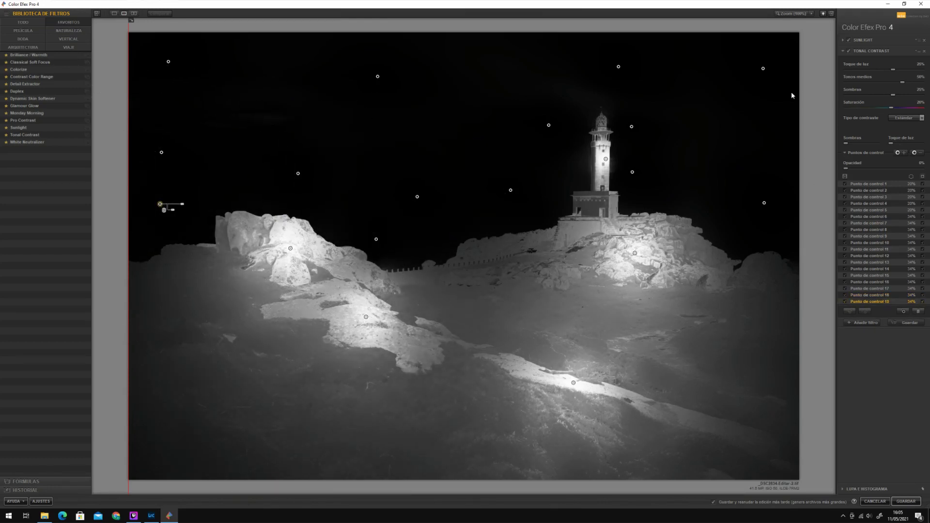
click(812, 91)
click(923, 177)
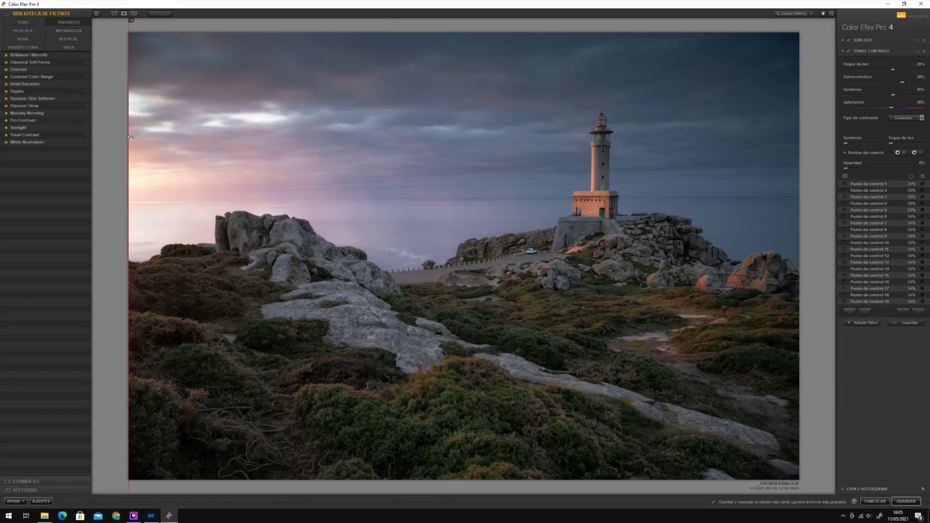
Sweep the before/after divider left and right across the Tonal Contrast result
drag(128, 136, 653, 117)
drag(808, 112, 488, 70)
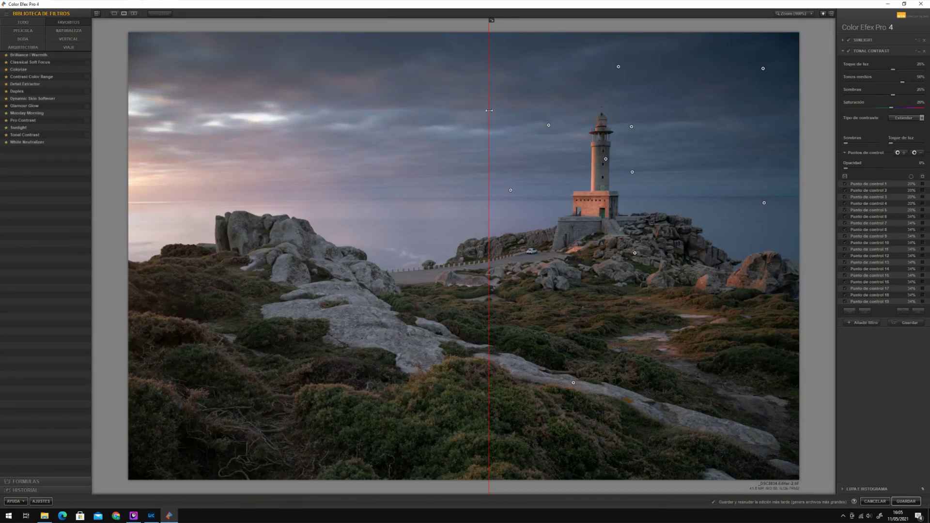
drag(489, 111, 552, 135)
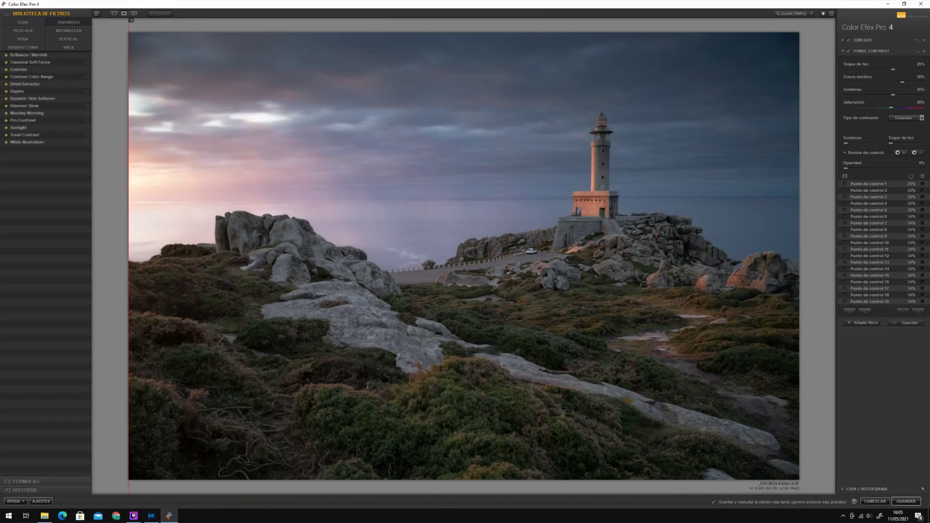
mouse_move(690, 148)
mouse_down()
mouse_move(57, 133)
mouse_move(672, 164)
mouse_move(191, 107)
mouse_move(202, 79)
mouse_move(651, 100)
mouse_move(119, 63)
mouse_up()
Add a Brilliance/Warmth filter with warmth set to about 36%
click(868, 324)
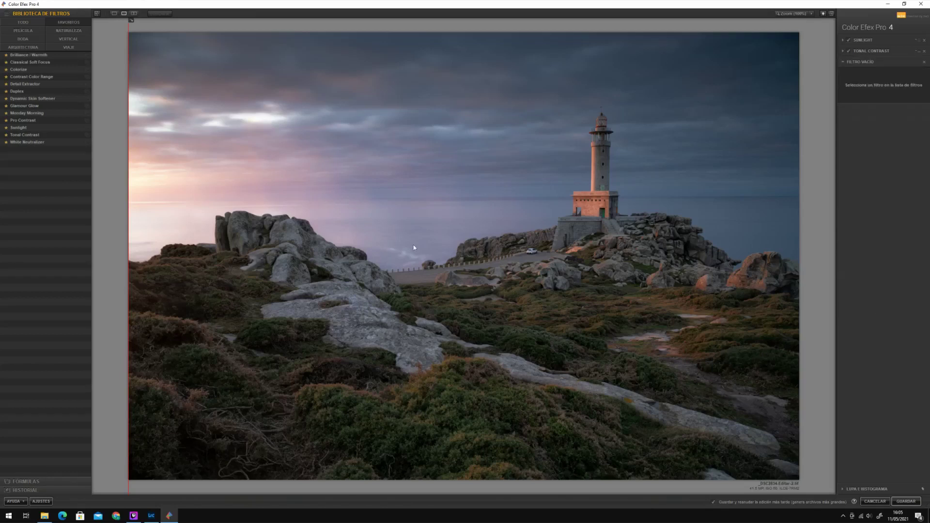
click(16, 56)
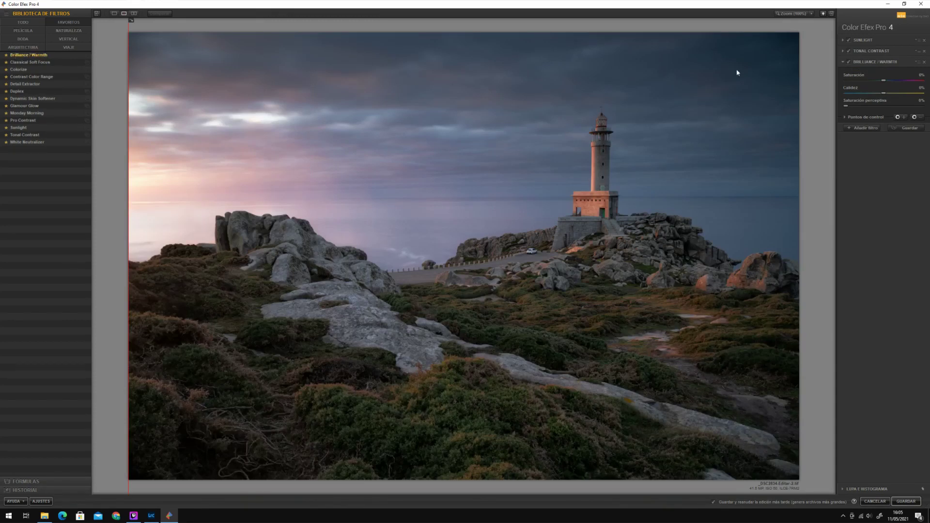
click(902, 93)
drag(900, 94, 902, 94)
drag(897, 95, 894, 95)
Place a Brilliance/Warmth control point on the left sunset sky and enlarge its radius
click(904, 117)
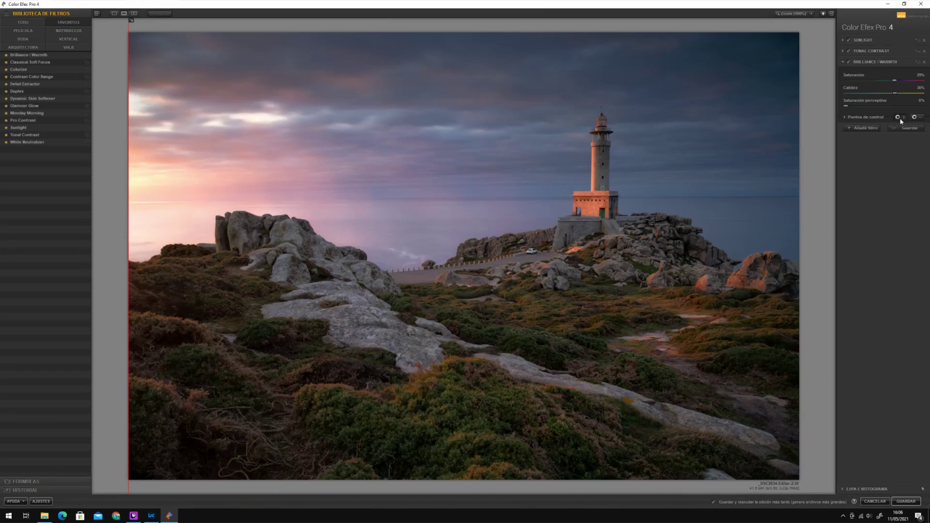
click(159, 185)
drag(170, 179, 177, 179)
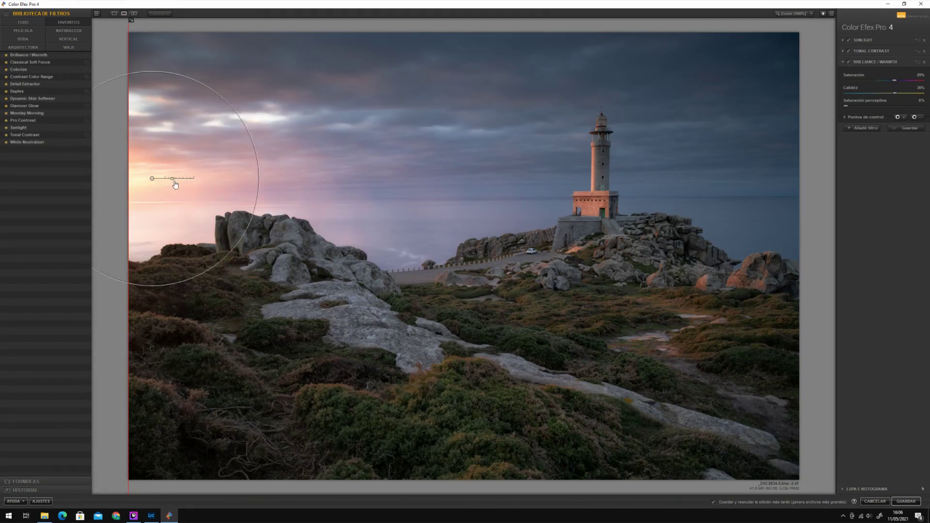
Toggle Brilliance/Warmth off and on and compare before/after with the split line
click(849, 63)
click(849, 63)
mouse_move(131, 78)
mouse_down()
mouse_move(771, 113)
mouse_move(217, 99)
mouse_up()
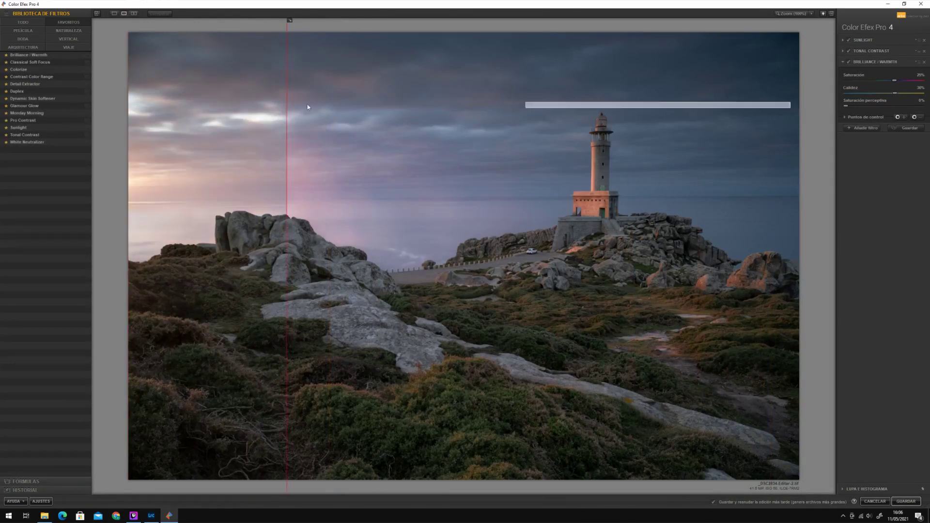
drag(286, 90, 128, 92)
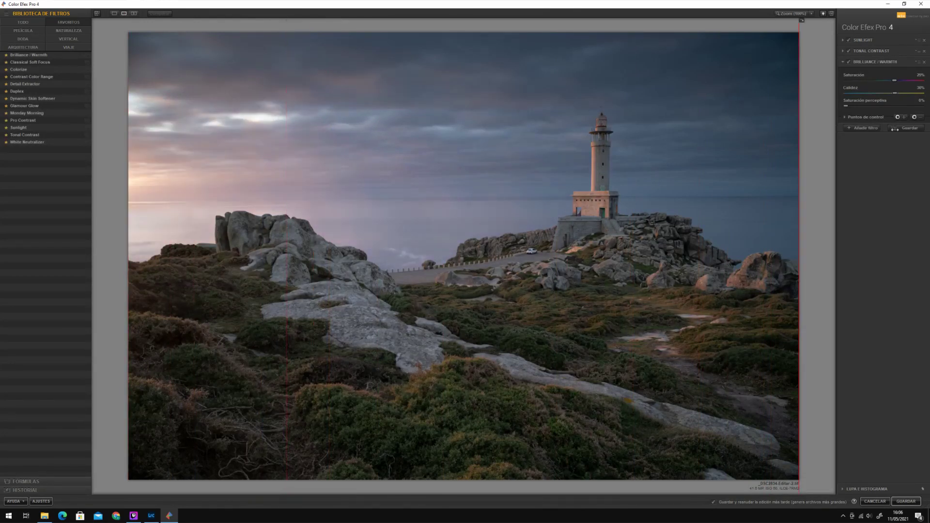
Toggle Tonal Contrast and Sunlight to judge them, compare again, and expand Tonal Contrast's sliders
click(849, 53)
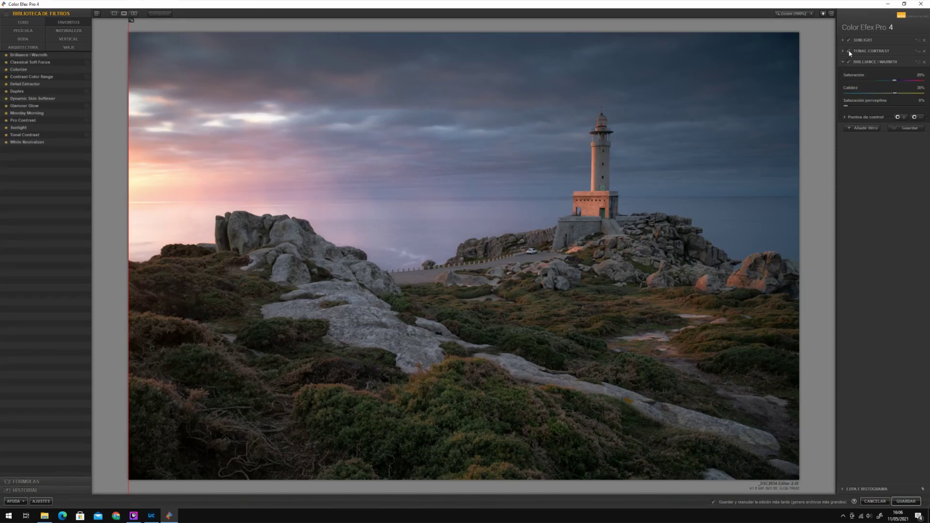
click(849, 51)
click(849, 41)
mouse_move(129, 167)
mouse_down()
mouse_move(56, 156)
mouse_move(361, 191)
mouse_up()
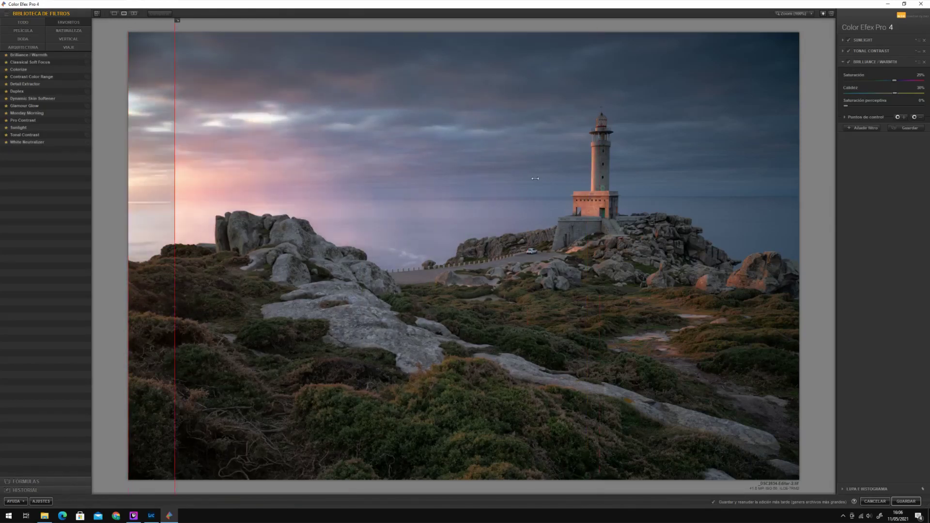
drag(302, 191, 50, 179)
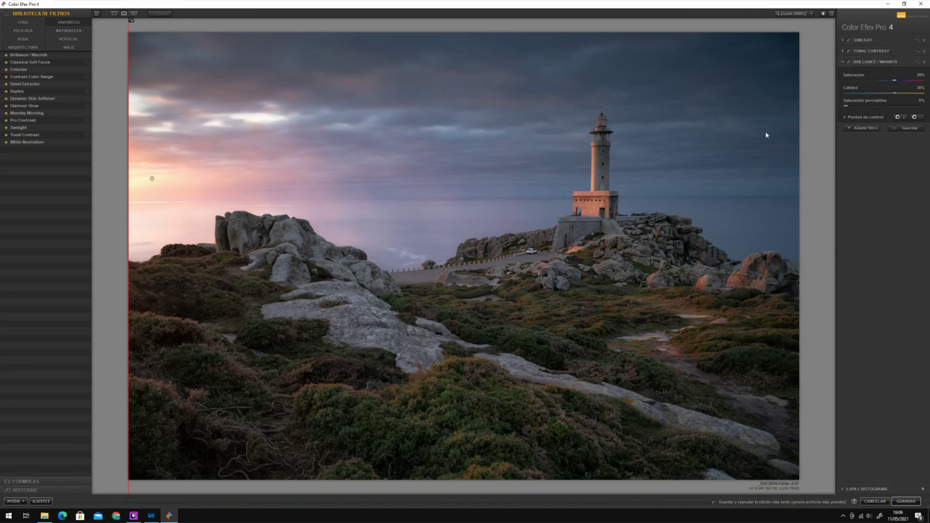
click(843, 51)
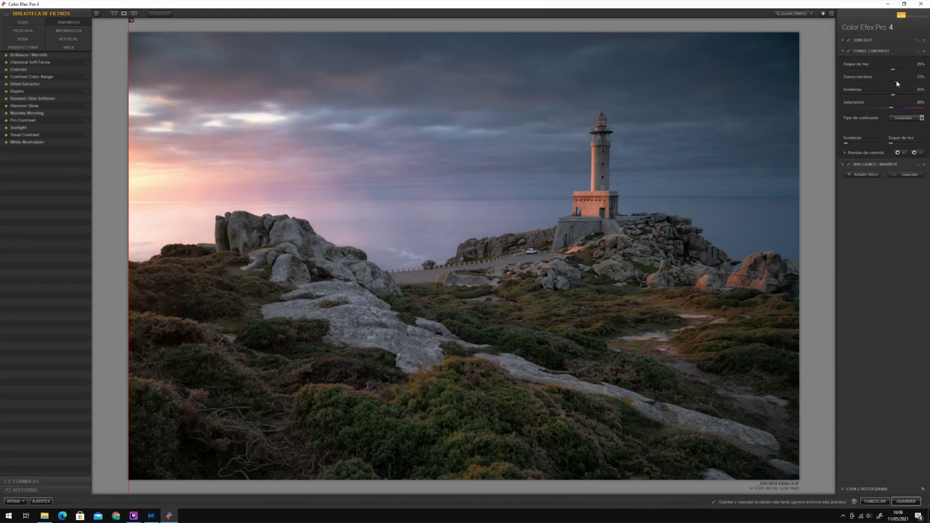
Lower the Tonal Contrast shadows to 16% and reopen the Brilliance/Warmth settings
drag(891, 93, 889, 94)
click(876, 164)
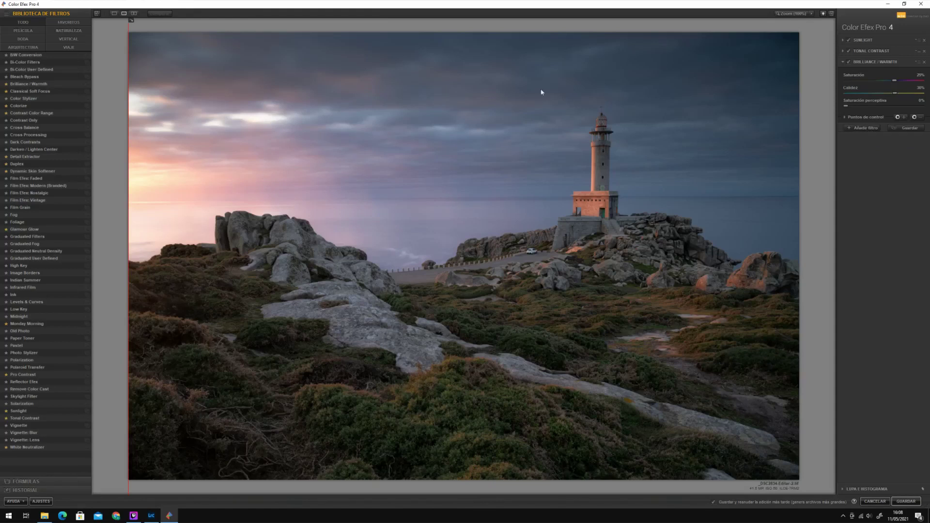
Add a Vignette filter with 0% edge adaptation, 100% transition and opacity lowered to about 31%
click(65, 24)
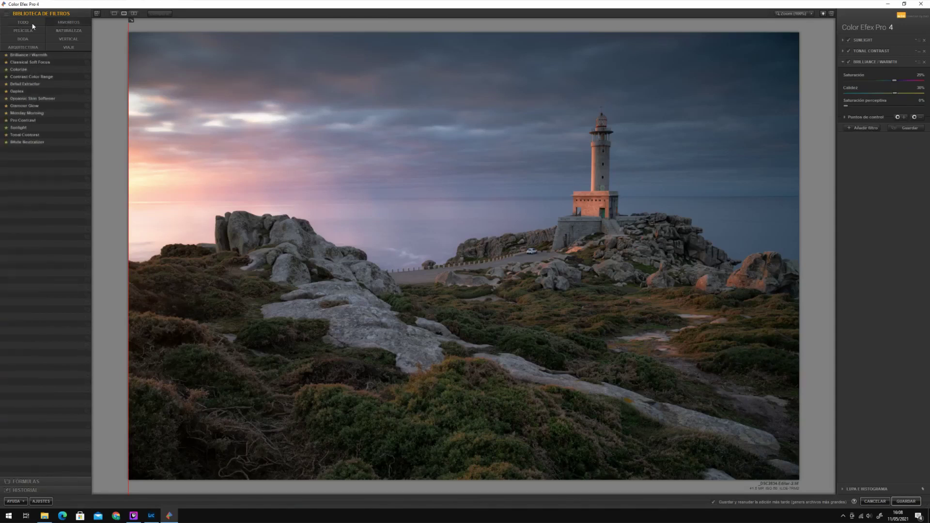
click(849, 129)
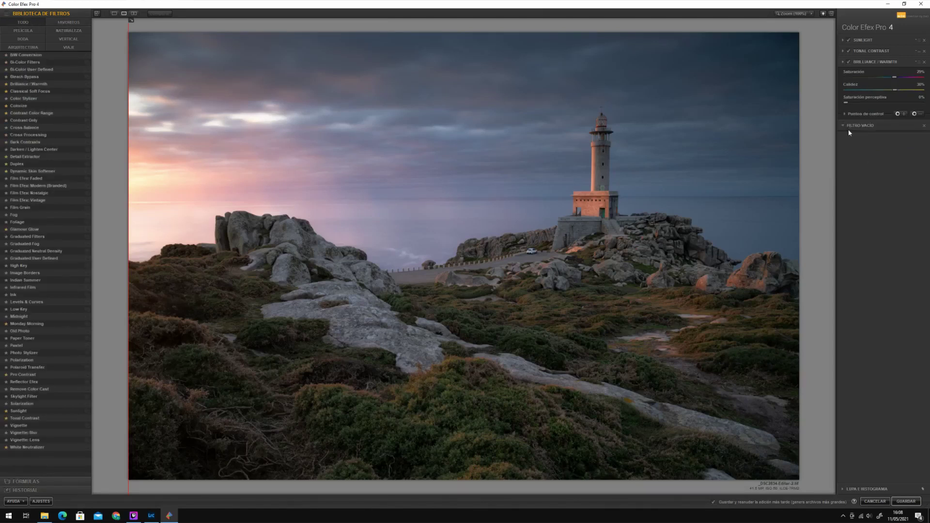
click(22, 427)
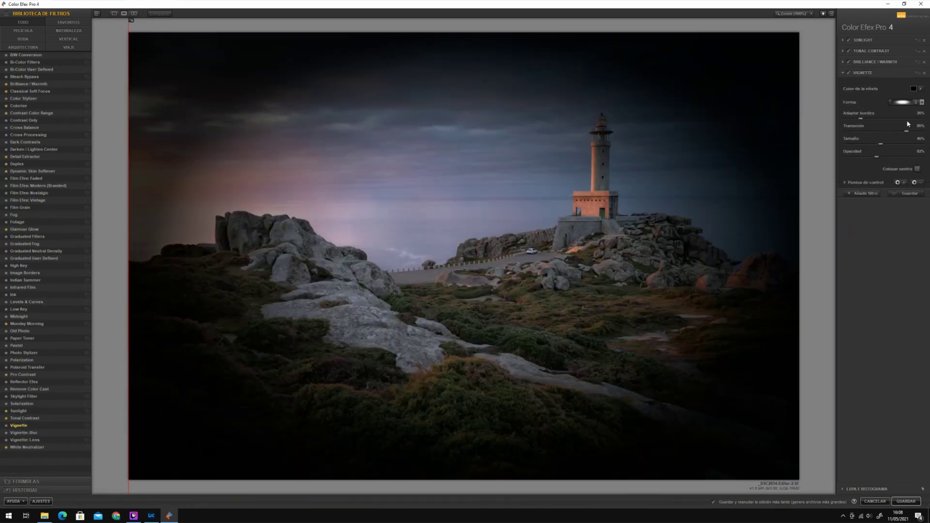
drag(861, 119, 843, 118)
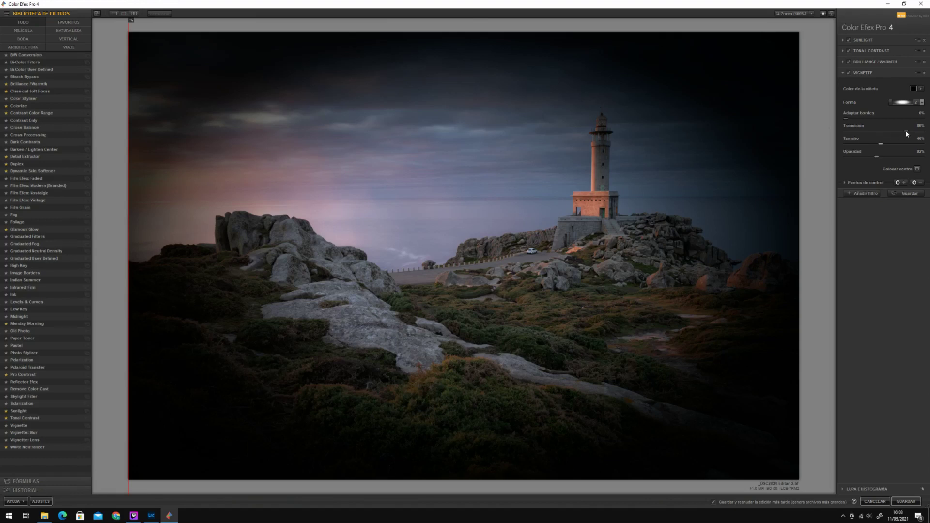
mouse_move(906, 131)
mouse_down()
mouse_move(922, 131)
mouse_move(859, 149)
mouse_up()
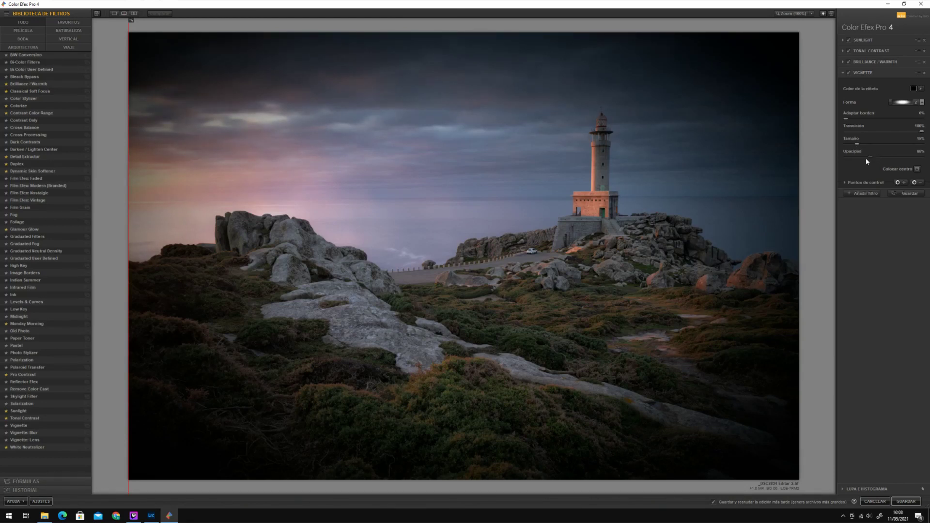
drag(877, 156, 858, 158)
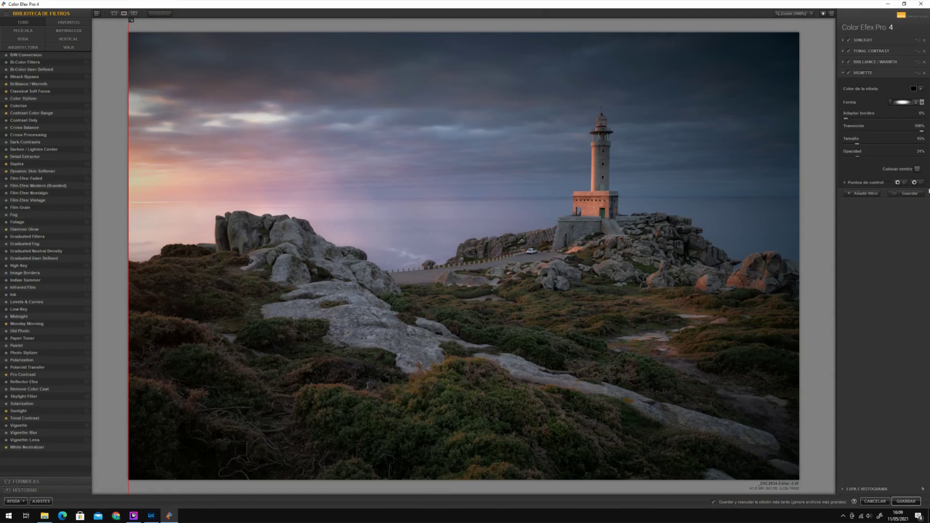
Position the vignette centre on the left sunset sky, refining its placement over three tries
click(917, 169)
click(528, 259)
click(917, 169)
click(570, 242)
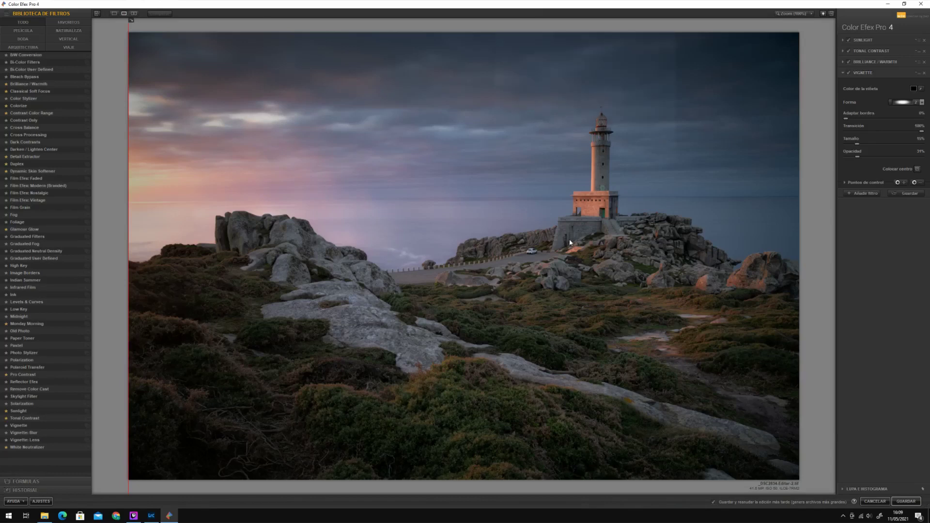
click(917, 169)
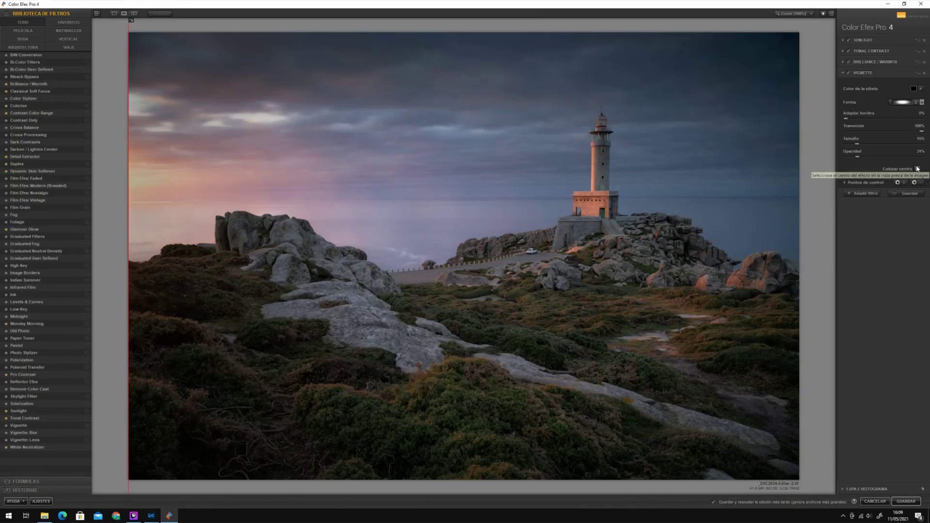
click(563, 257)
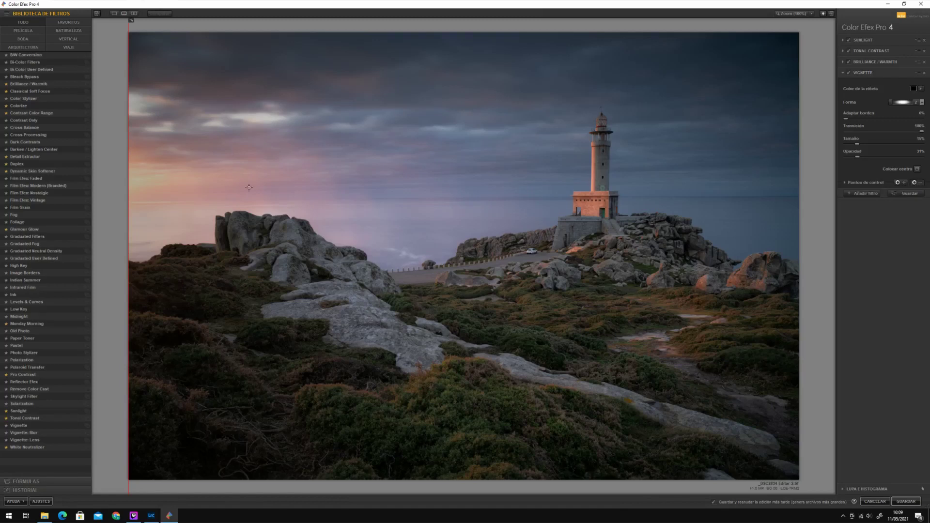
Add vignette control points across the sunset sky, the left rocks and the pale rock slab
click(920, 185)
click(140, 179)
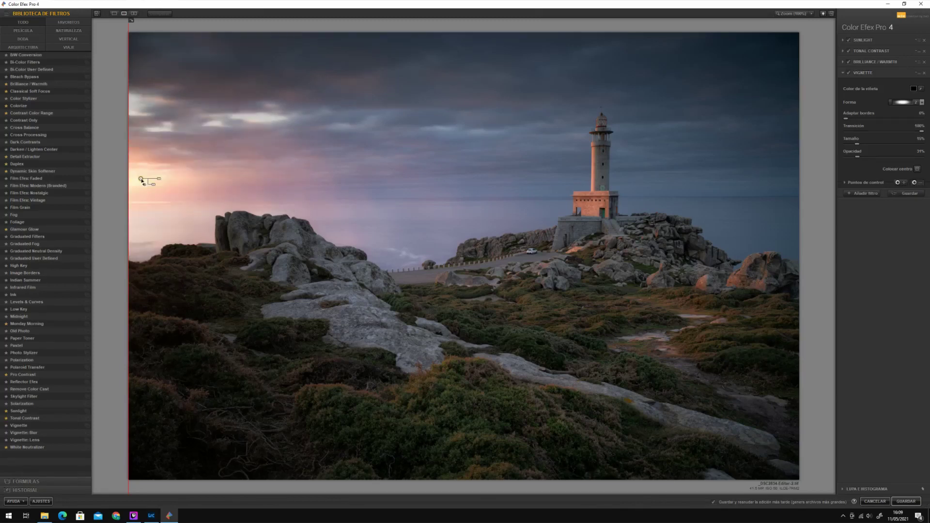
drag(160, 181, 162, 181)
click(138, 146)
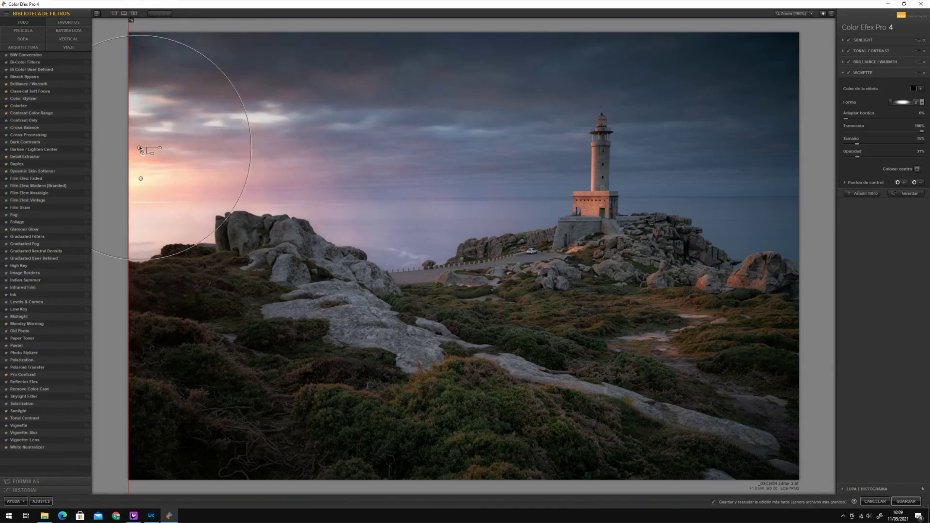
click(209, 166)
click(291, 177)
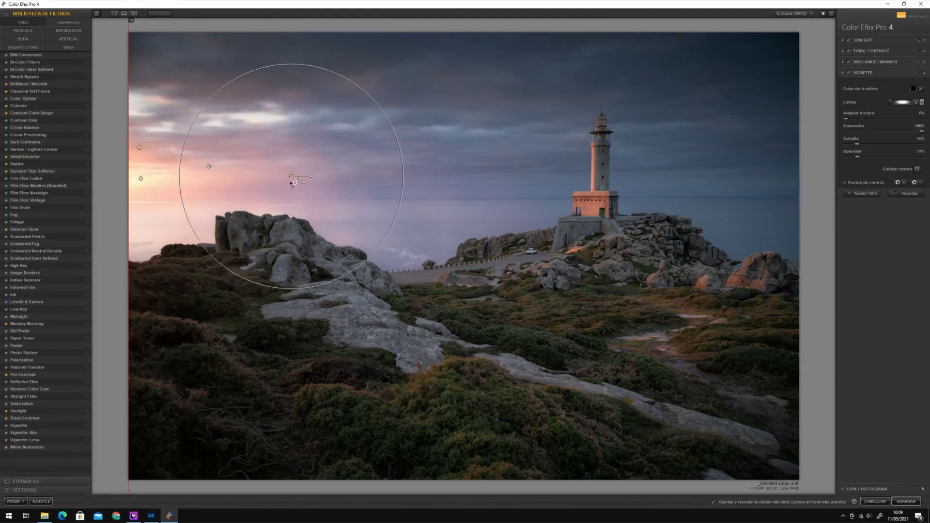
click(341, 171)
click(236, 230)
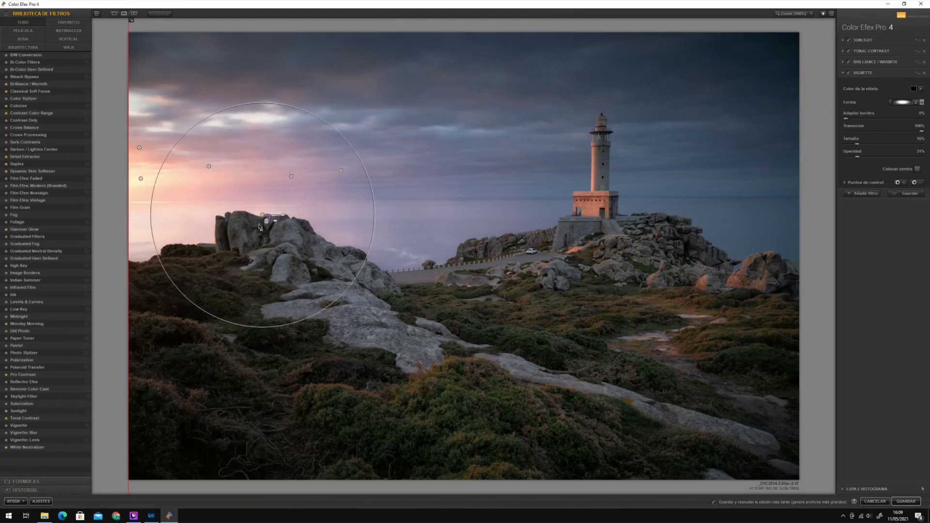
click(296, 308)
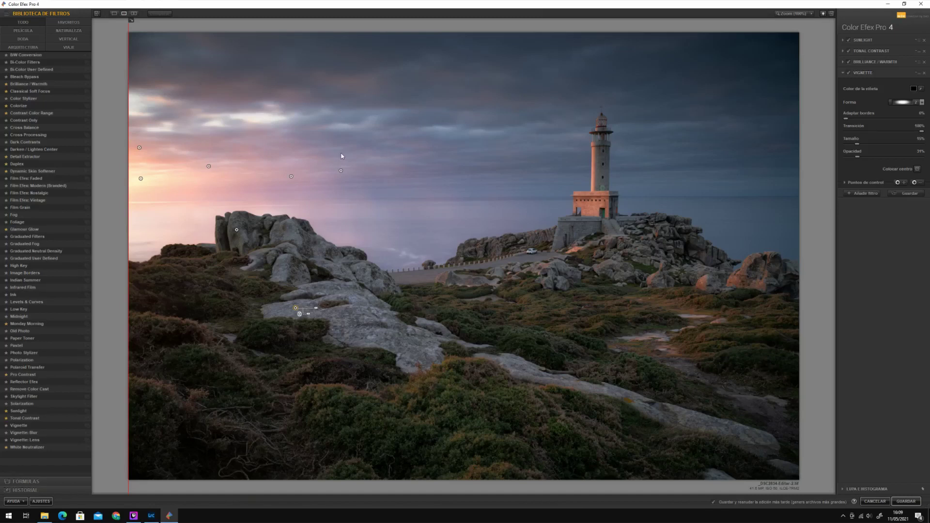
Add a sized control point in the lower-left heather, then toggle the vignette to compare
click(915, 183)
click(167, 411)
drag(168, 411, 190, 427)
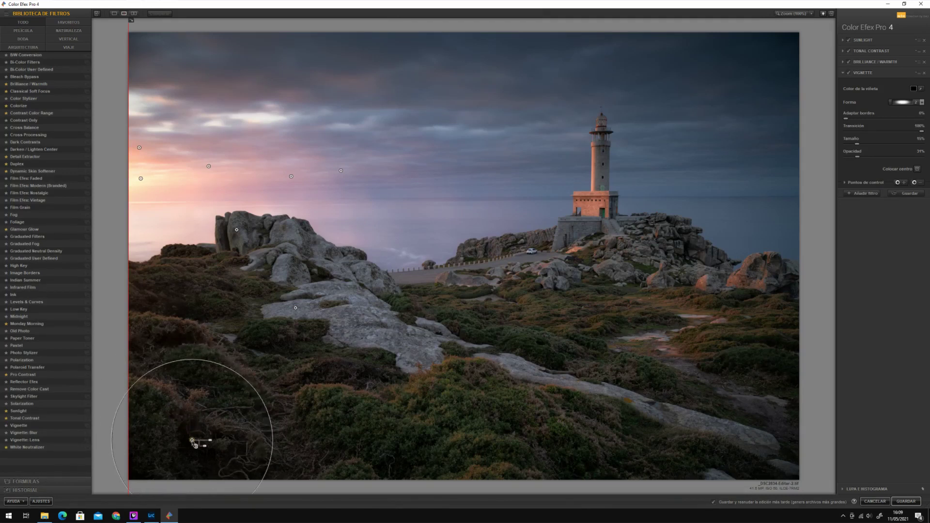
drag(206, 430, 212, 430)
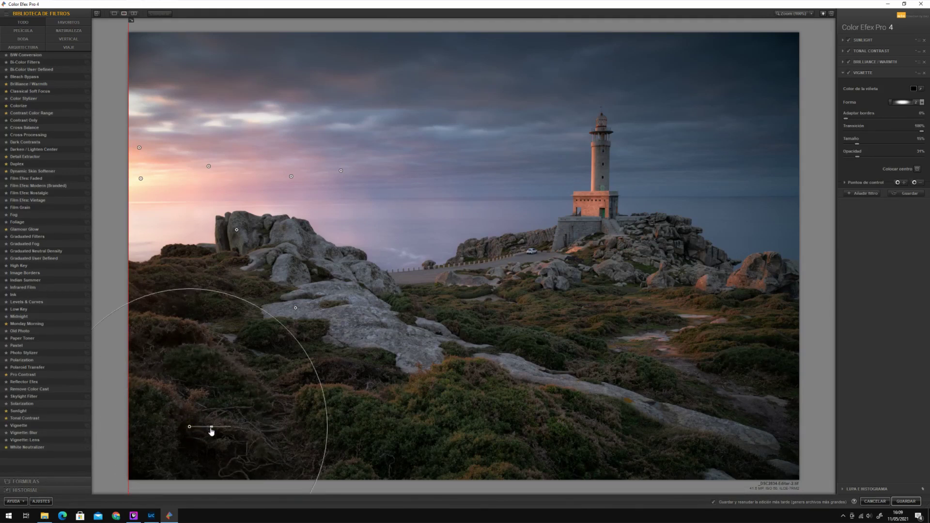
click(849, 72)
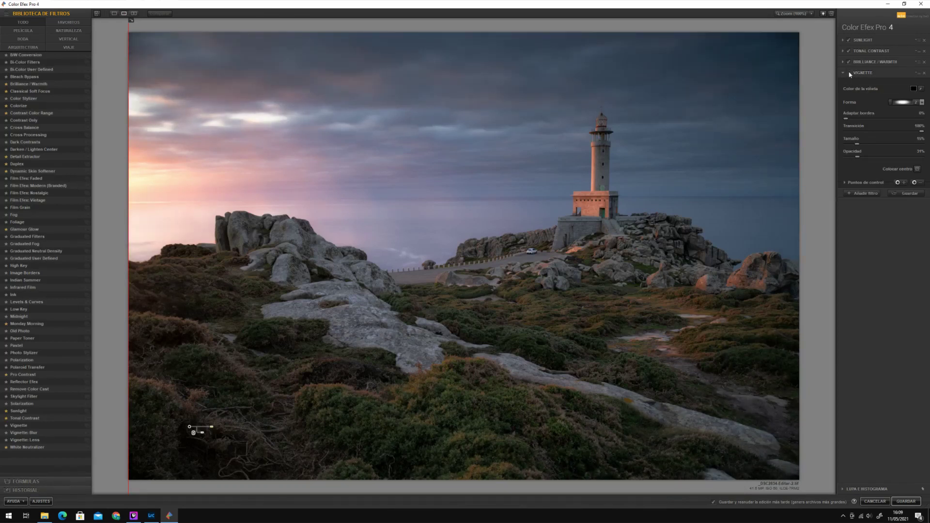
click(849, 72)
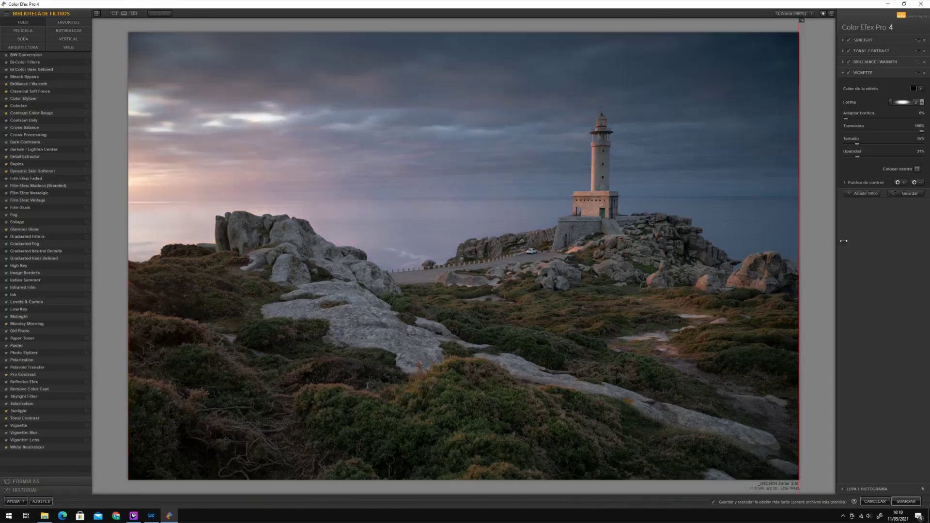
mouse_move(127, 203)
mouse_down()
mouse_move(816, 225)
mouse_move(863, 324)
mouse_move(128, 238)
mouse_up()
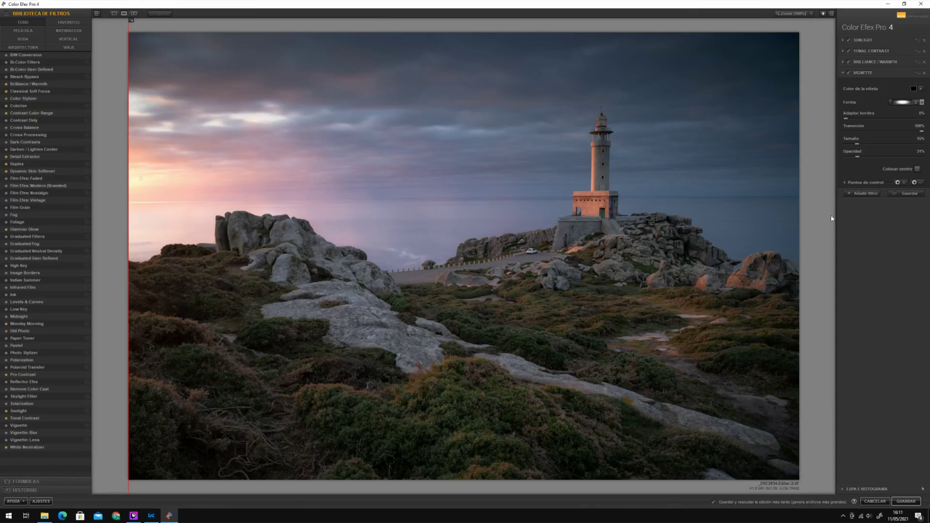
Save the edited lighthouse image with GUARDAR, returning it to Lightroom
click(904, 502)
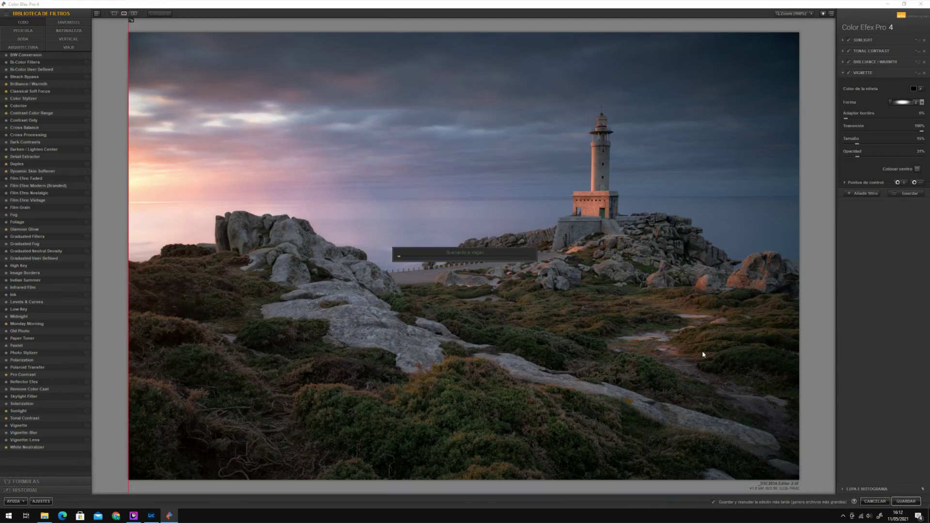